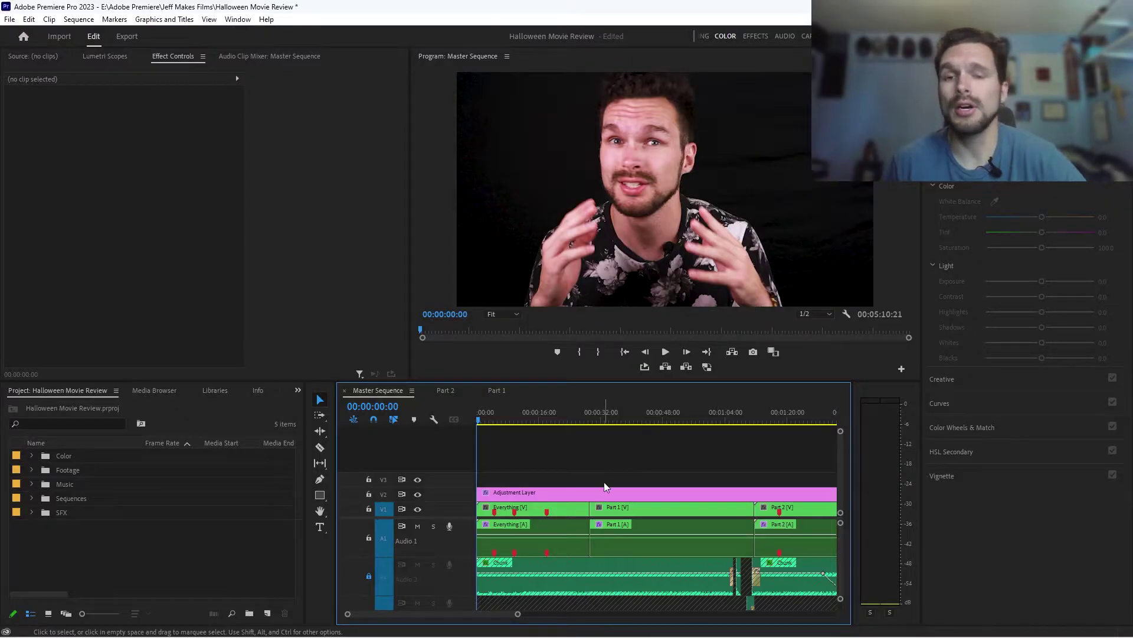
Move the playhead to 00:00:15:20, then zoom the timeline out to show the whole sequence.
scroll(603, 487, "right", 8)
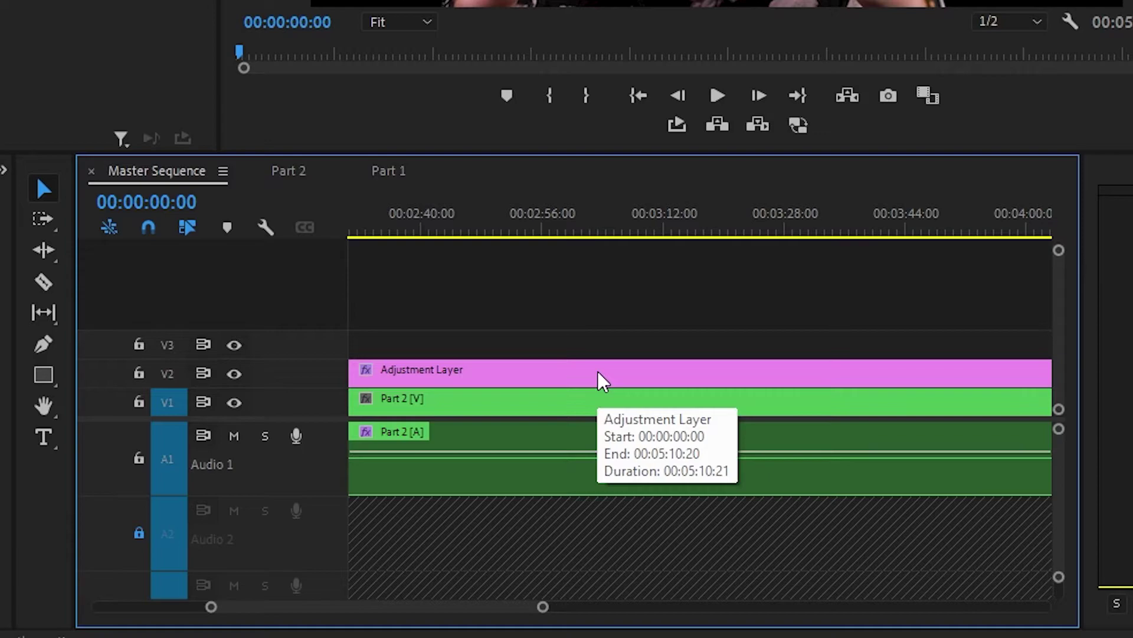
scroll(598, 372, "right", 6)
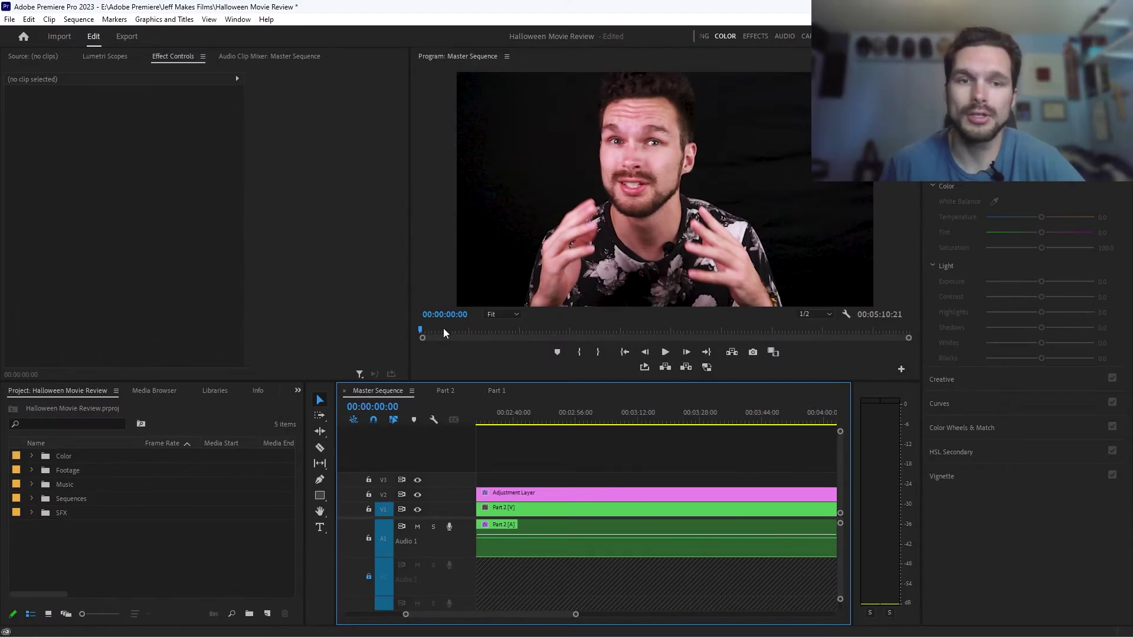
key("Home")
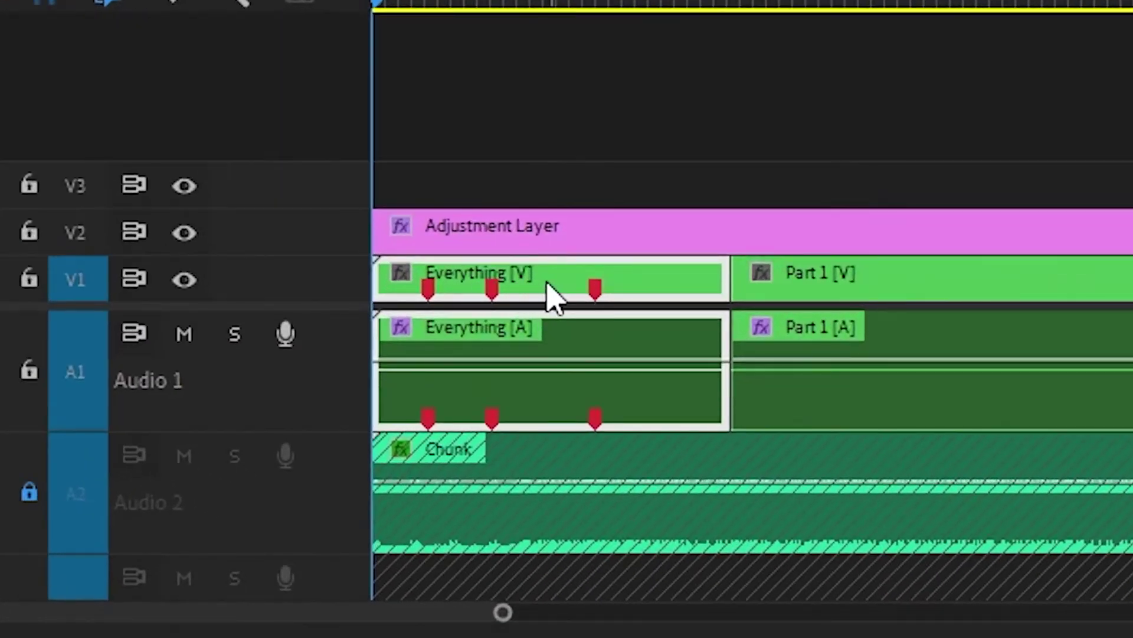
scroll(534, 425, "right", 5)
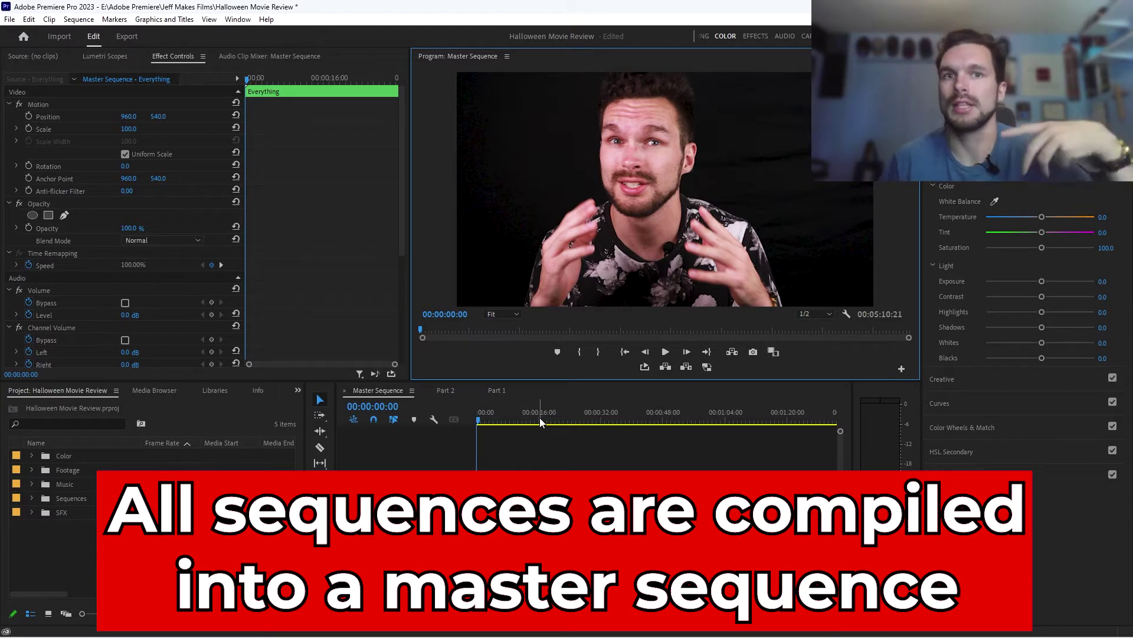
left_click(539, 414)
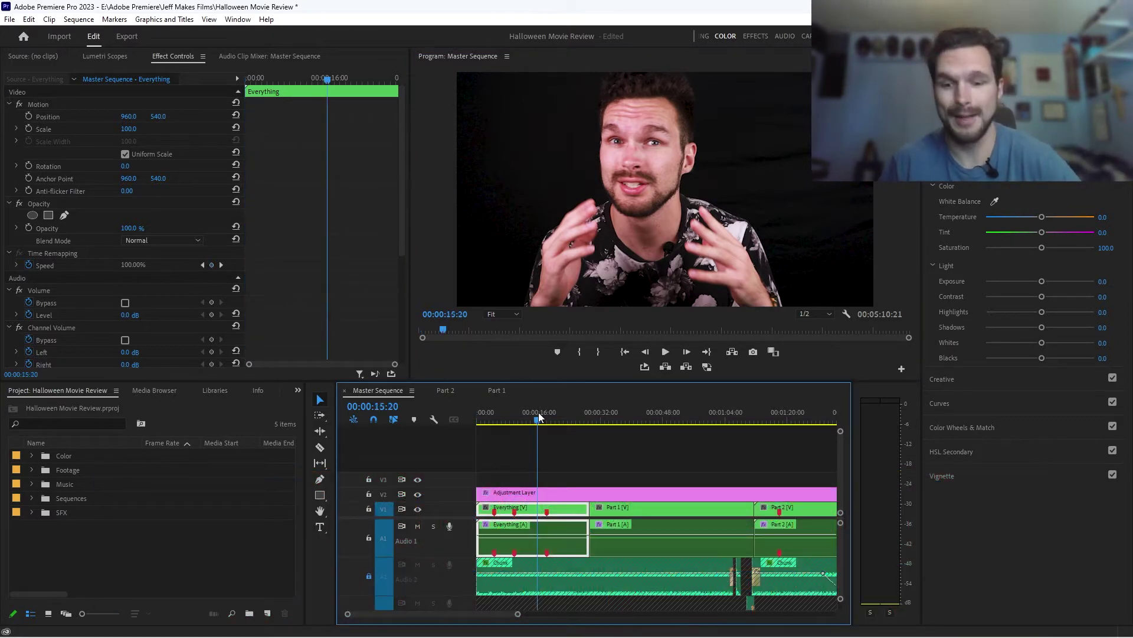
key("minus")
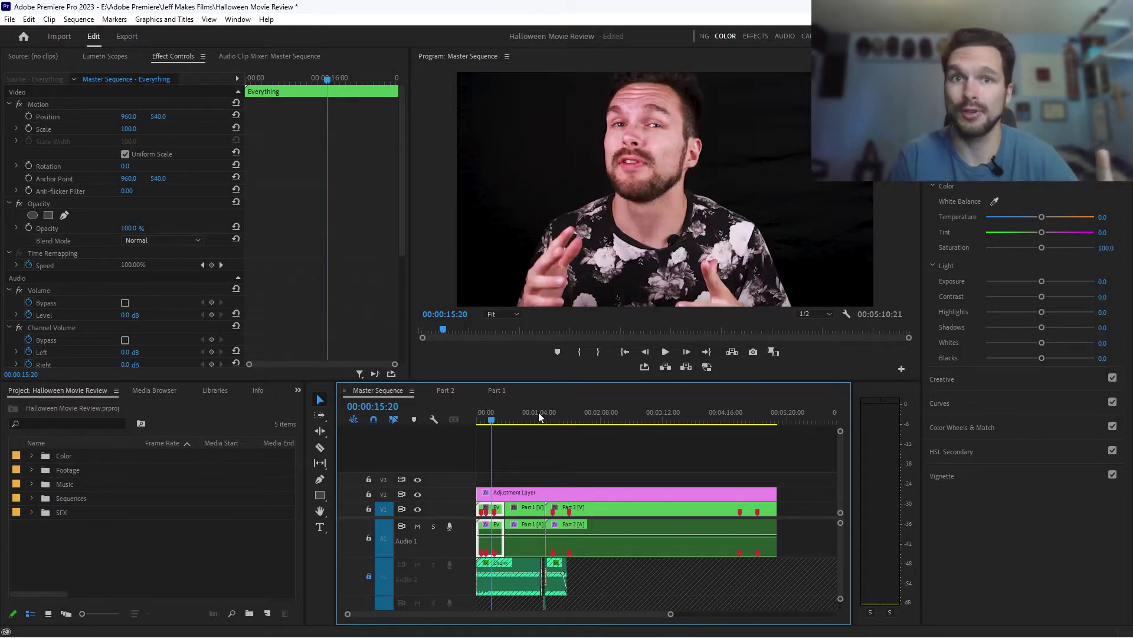
Mark an in point at the sequence start and an out point at its end, 00:05:10:20.
key("Home")
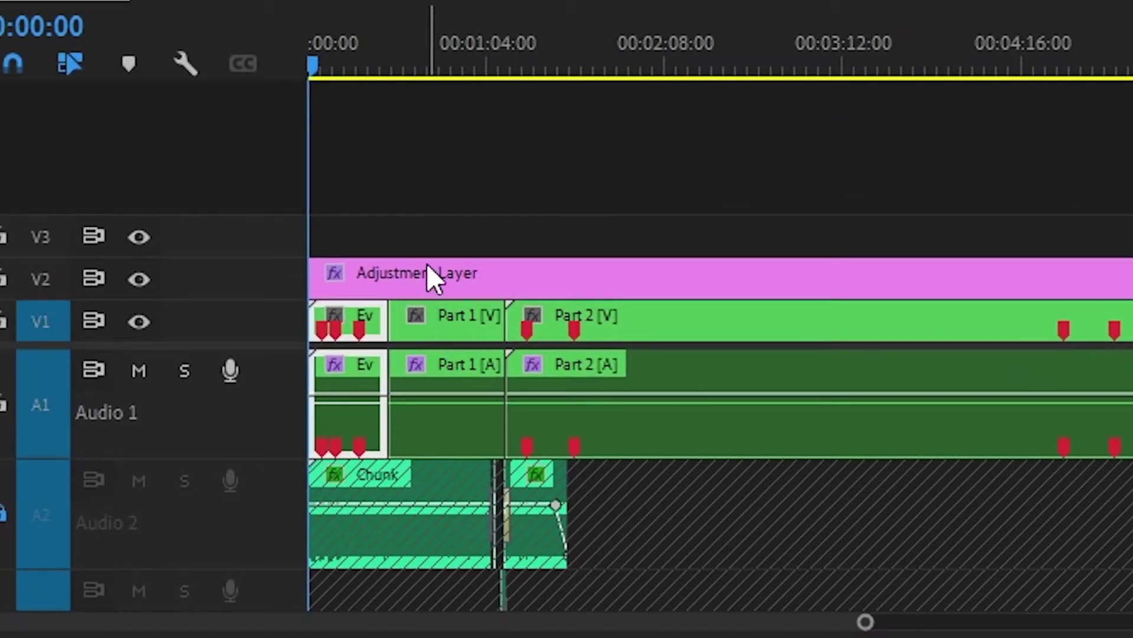
mouse_move(428, 265)
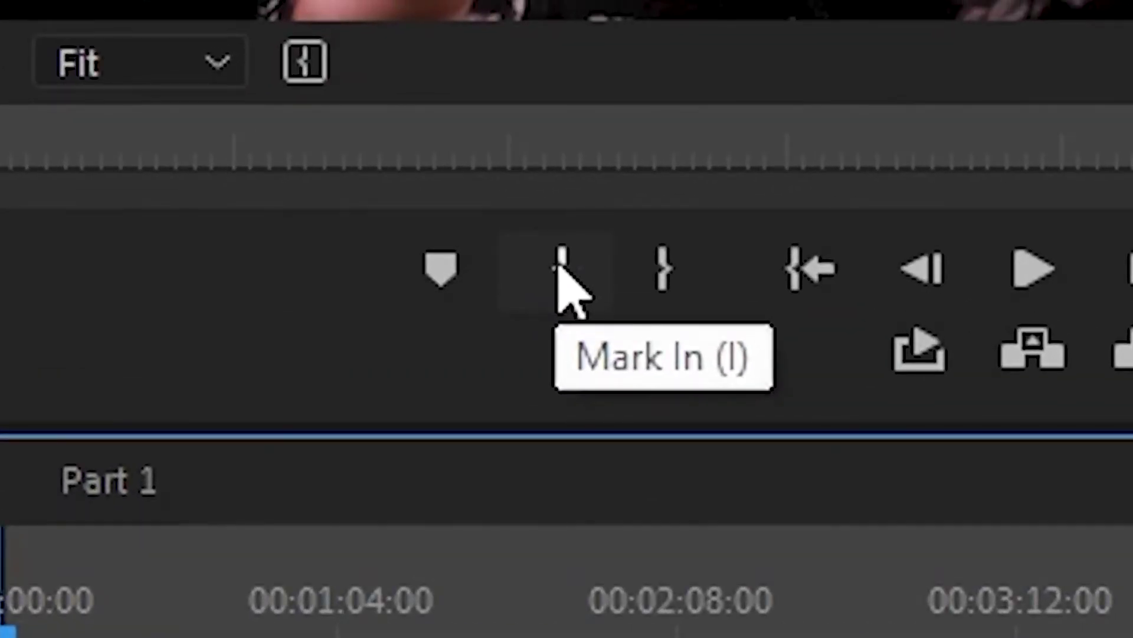
left_click(560, 270)
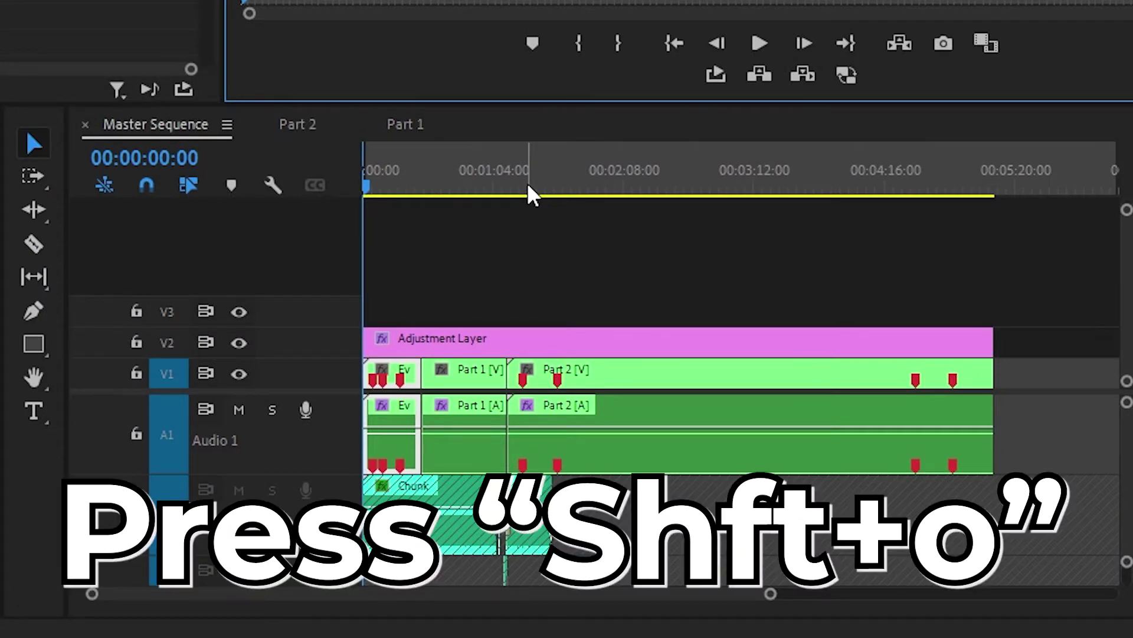
key("shift+o")
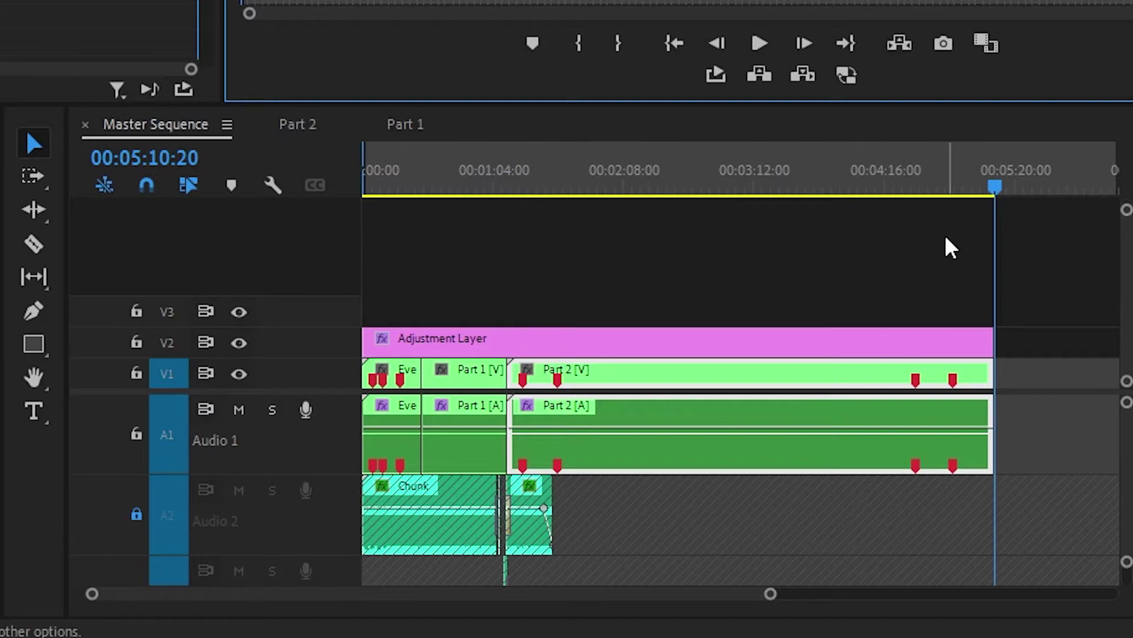
key("o")
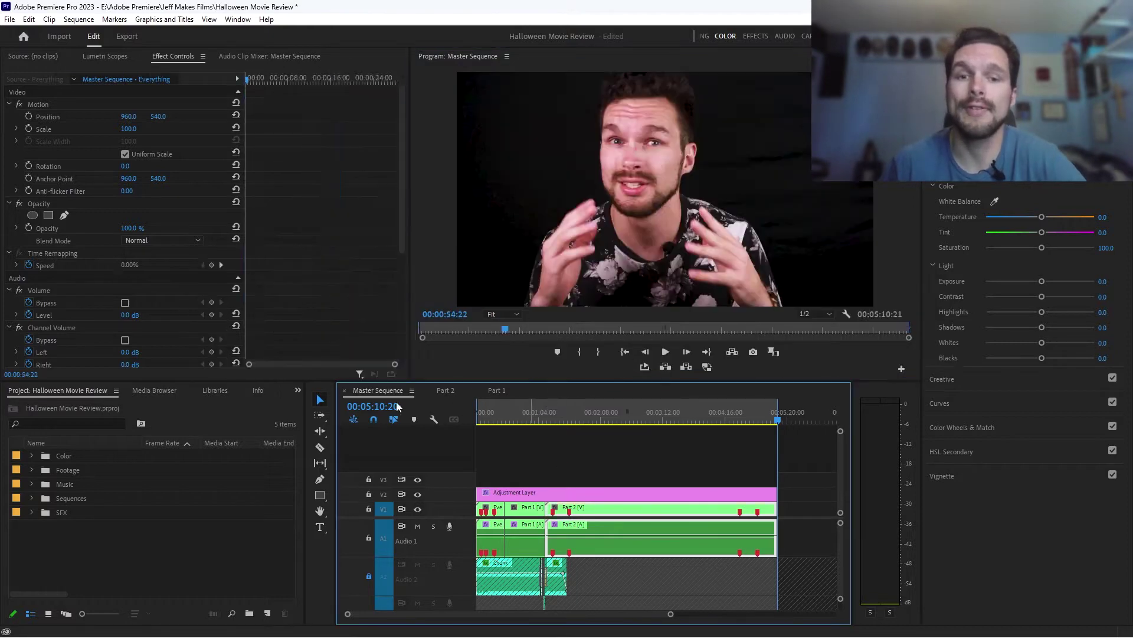
key("Home")
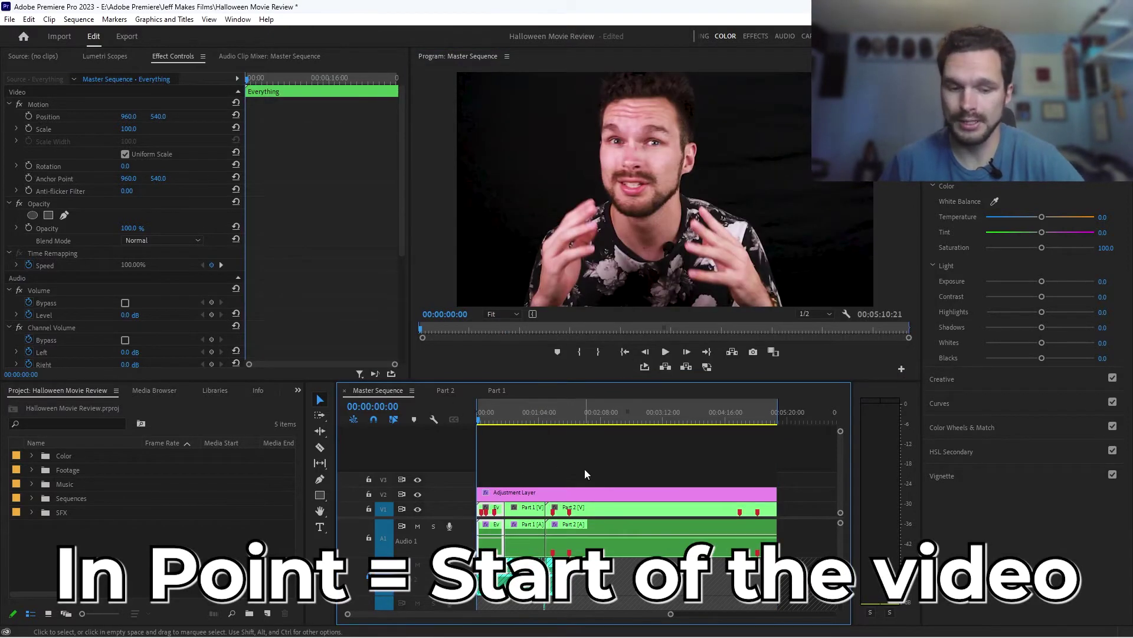
key("End")
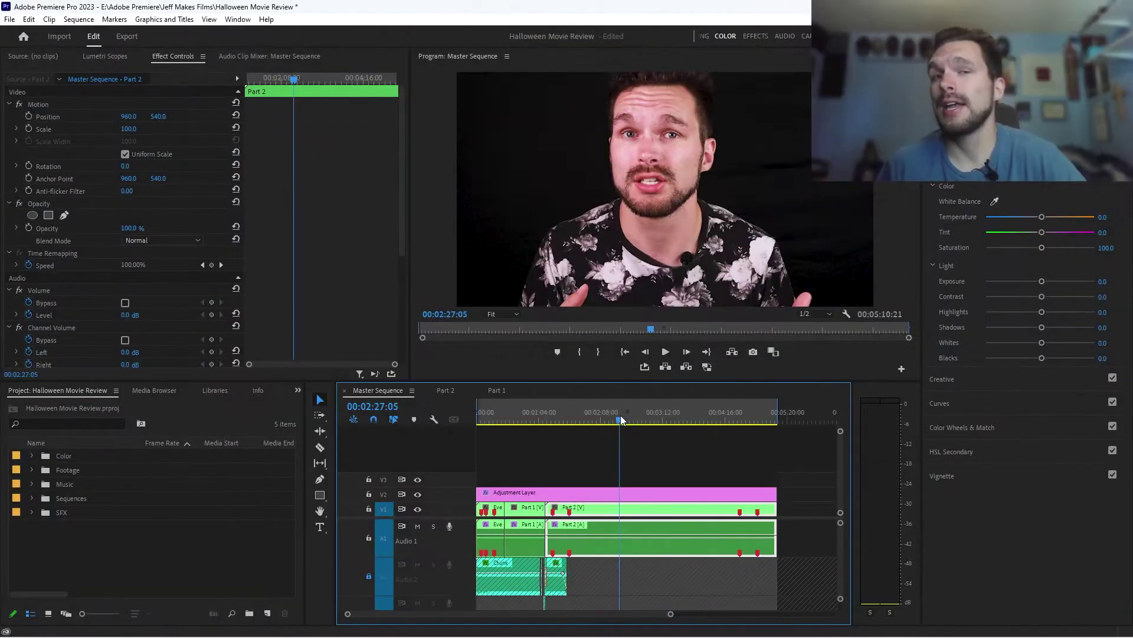
key("Home")
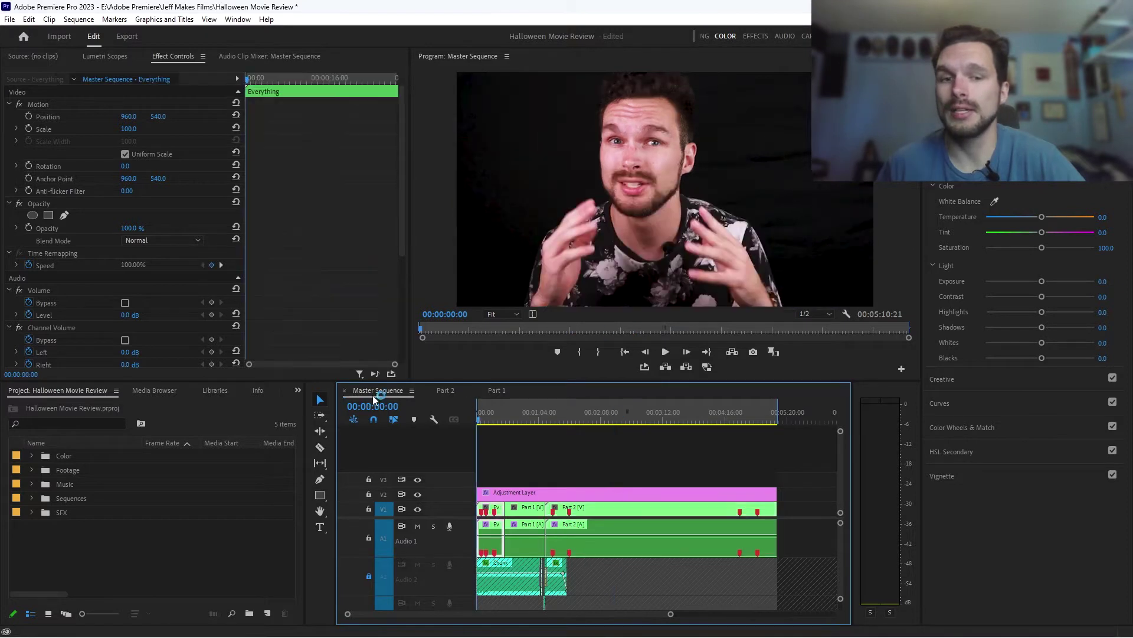
key("End")
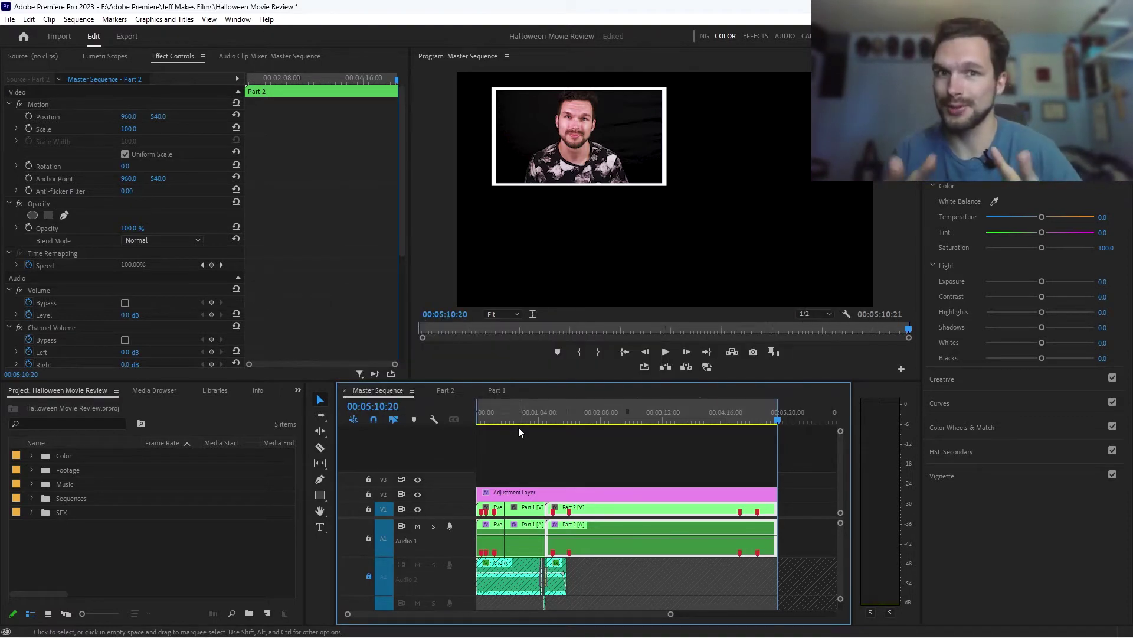
Bring up the Master Sequence export page: H.264, High Quality 1080p HD, Source In/Out range.
key("ctrl+m")
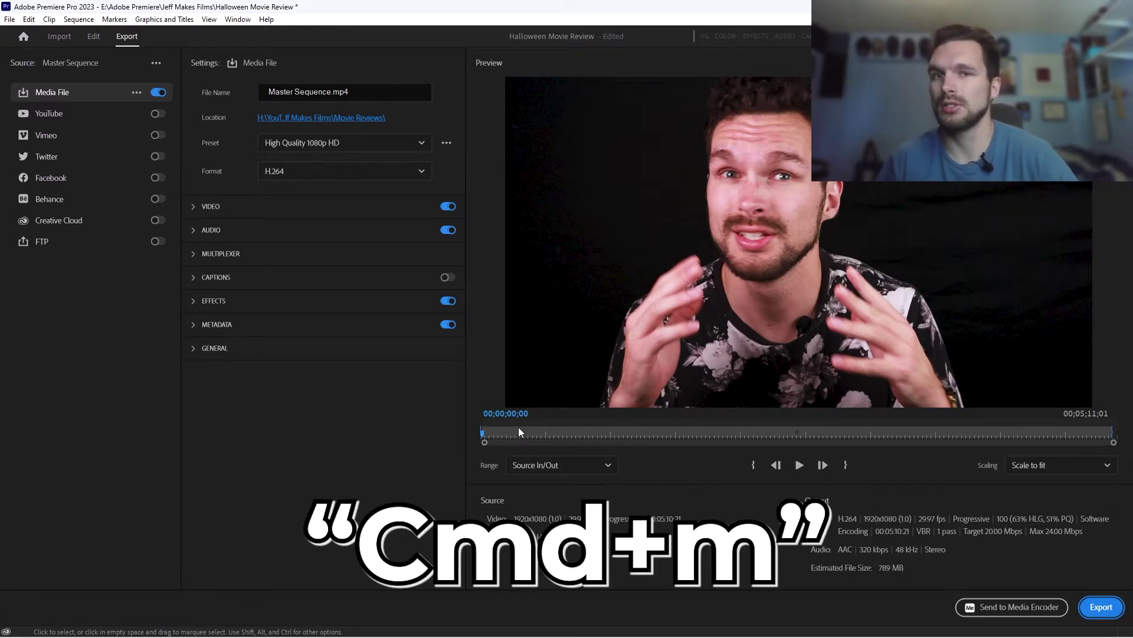
left_click(93, 36)
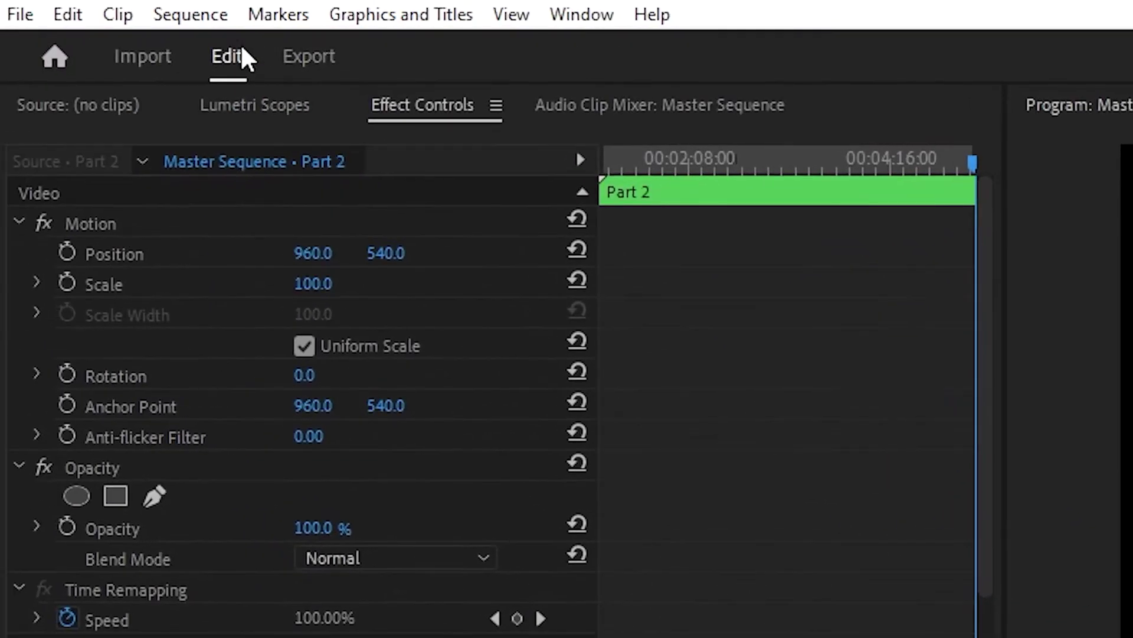
left_click(309, 57)
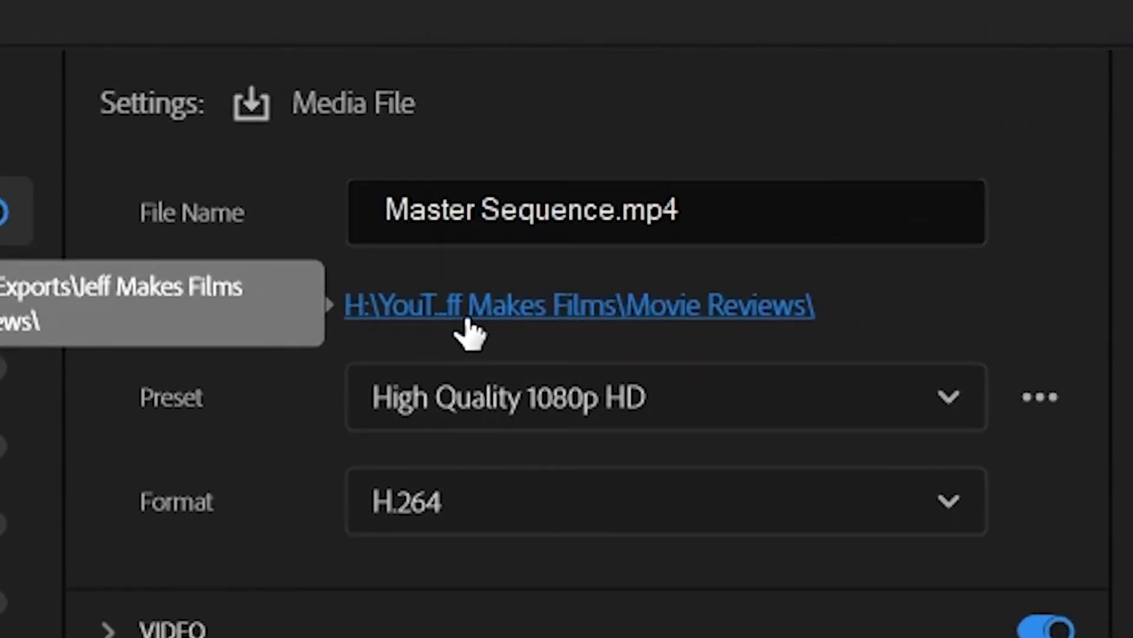
left_click(552, 306)
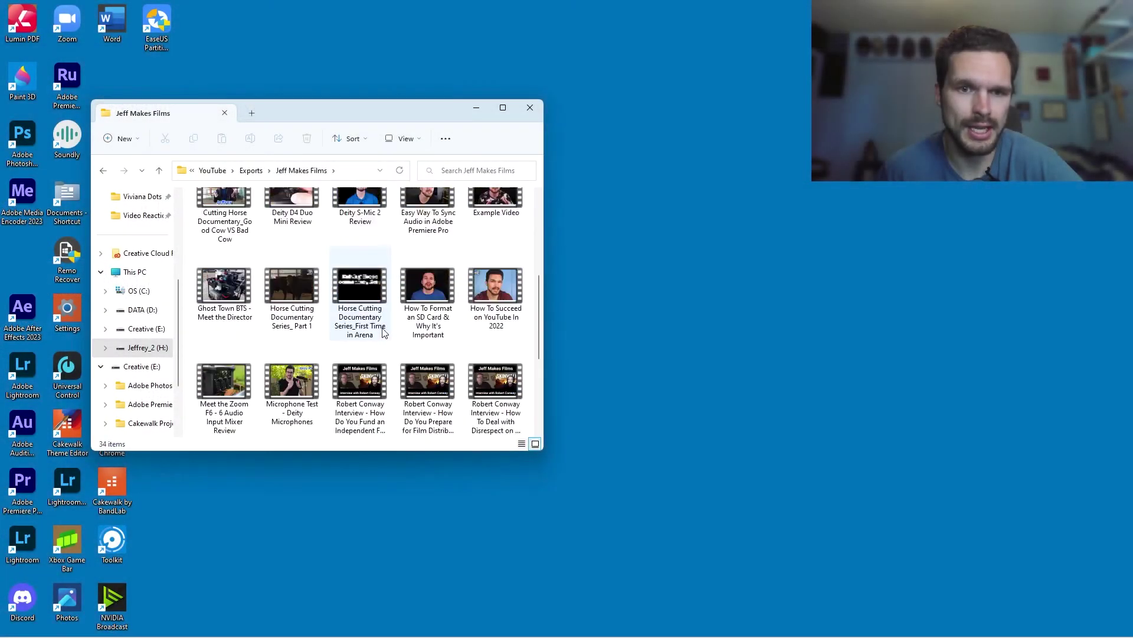
scroll(383, 333, "down", 3)
scroll(382, 332, "up", 3)
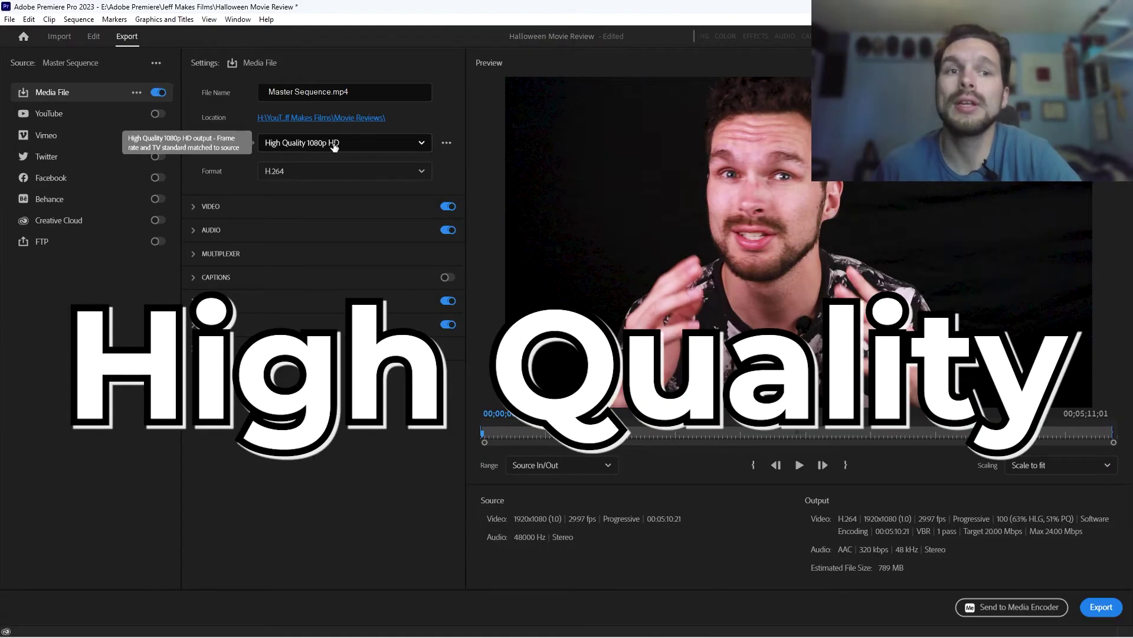
Show the export preset list, with High Quality 1080p HD selected.
left_click(334, 147)
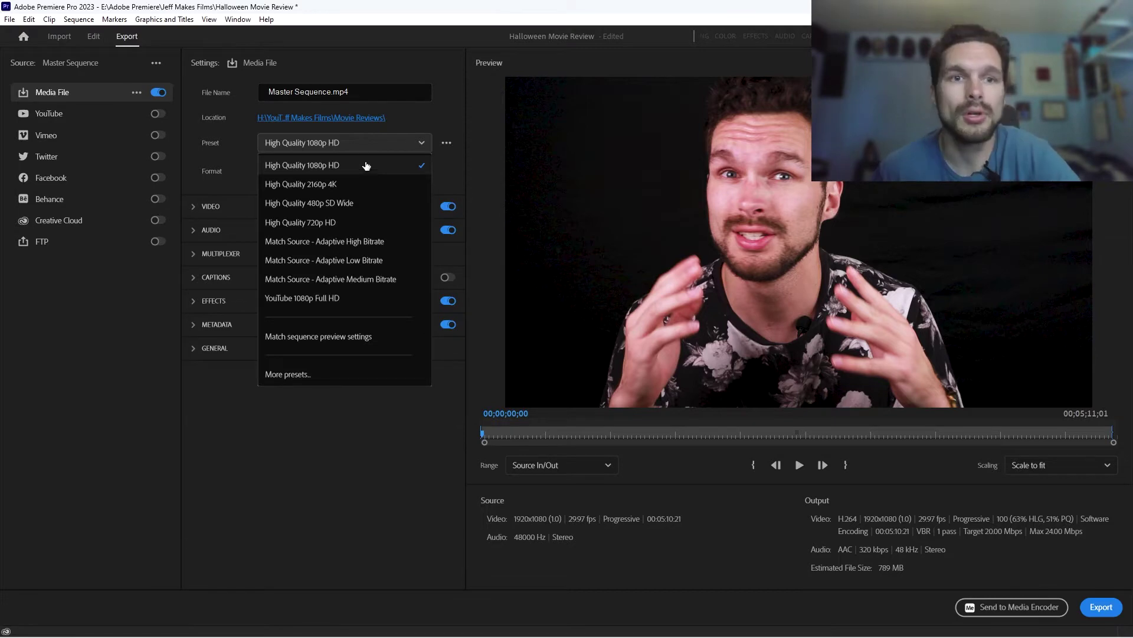
Keep the High Quality 1080p HD preset and browse the export format list, with H.264 selected.
left_click(366, 165)
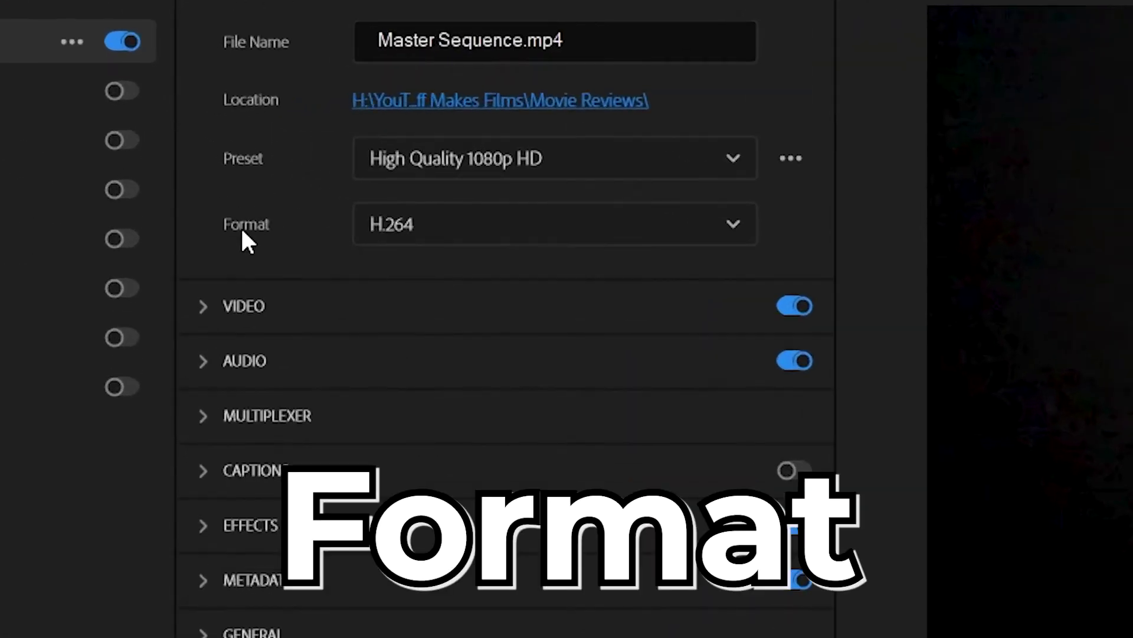
left_click(401, 245)
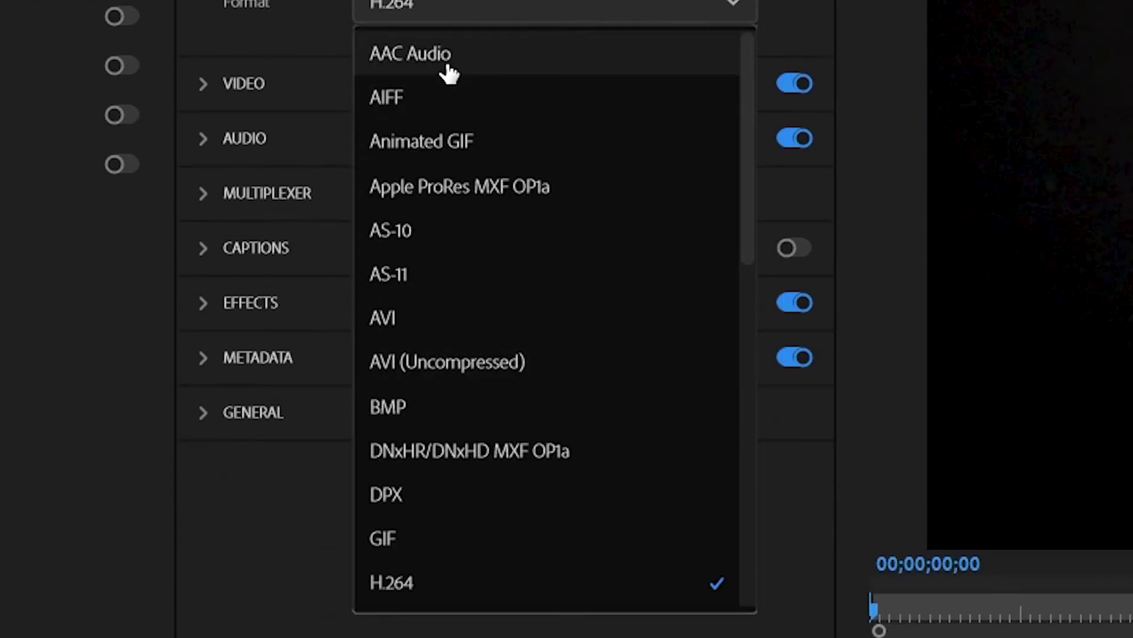
scroll(467, 328, "down", 5)
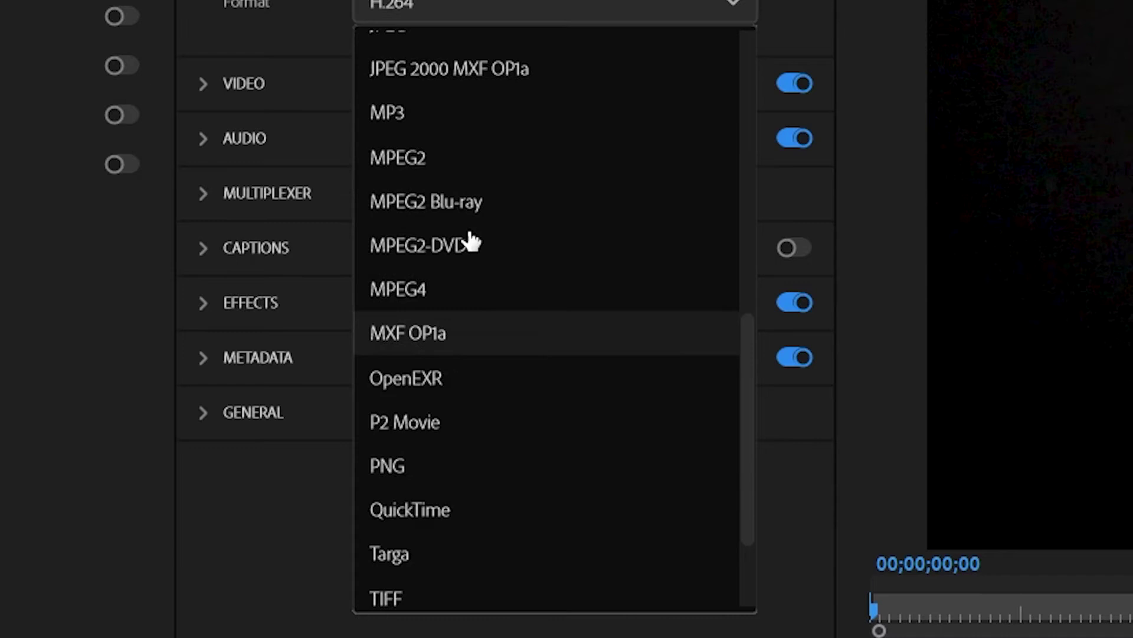
scroll(442, 536, "down", 3)
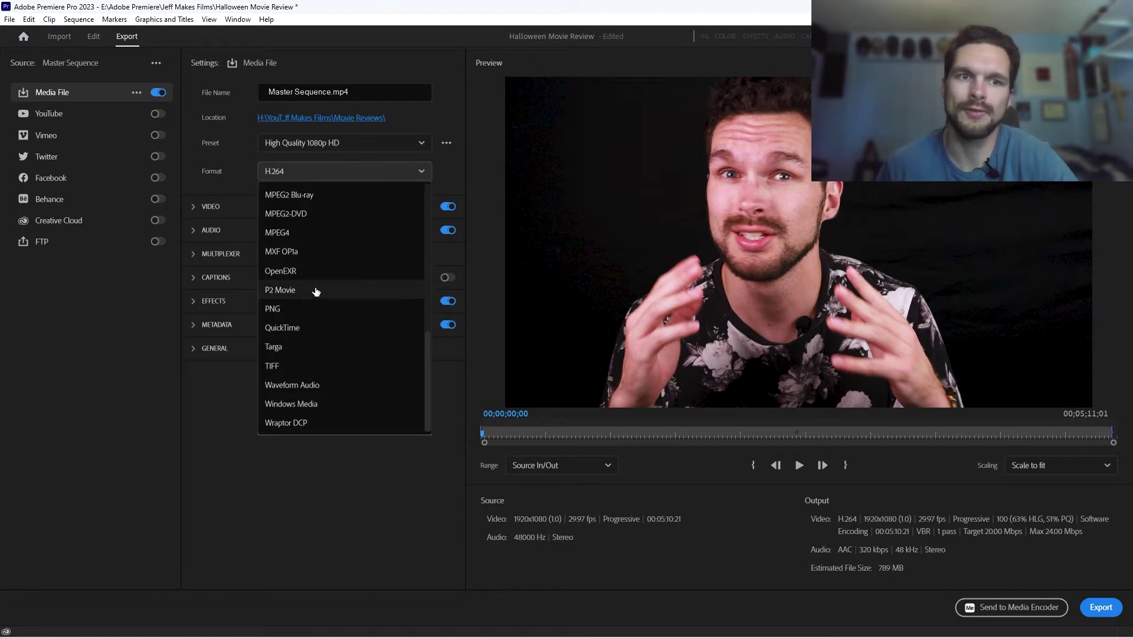
scroll(327, 334, "up", 6)
scroll(327, 336, "down", 3)
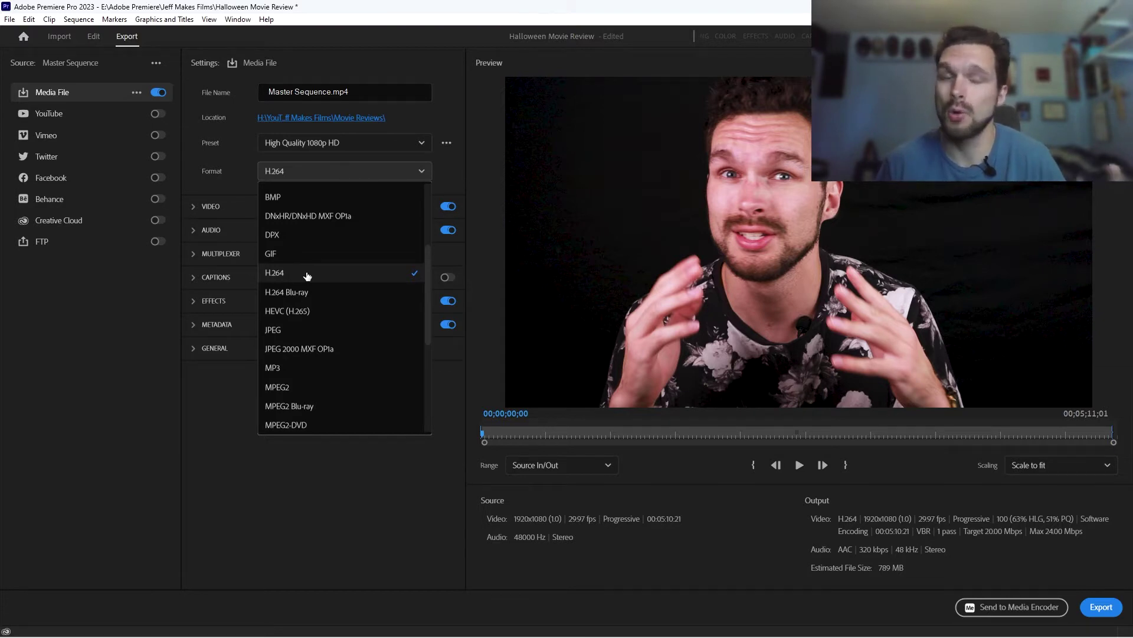
Keep H.264 as the export format and expand the video export settings.
left_click(307, 274)
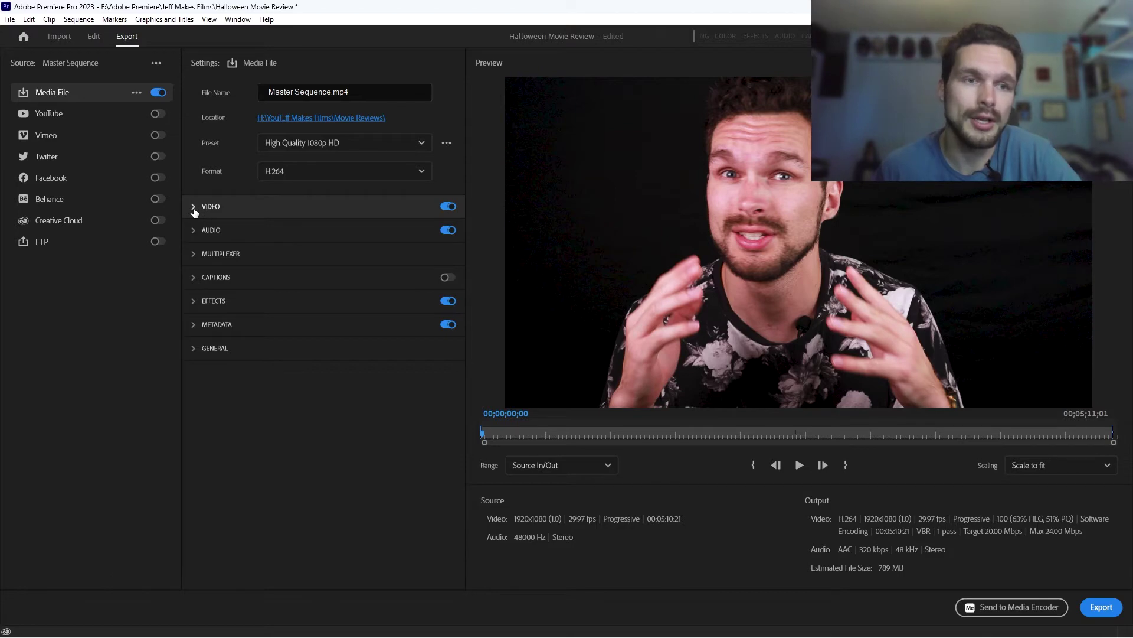
left_click(194, 208)
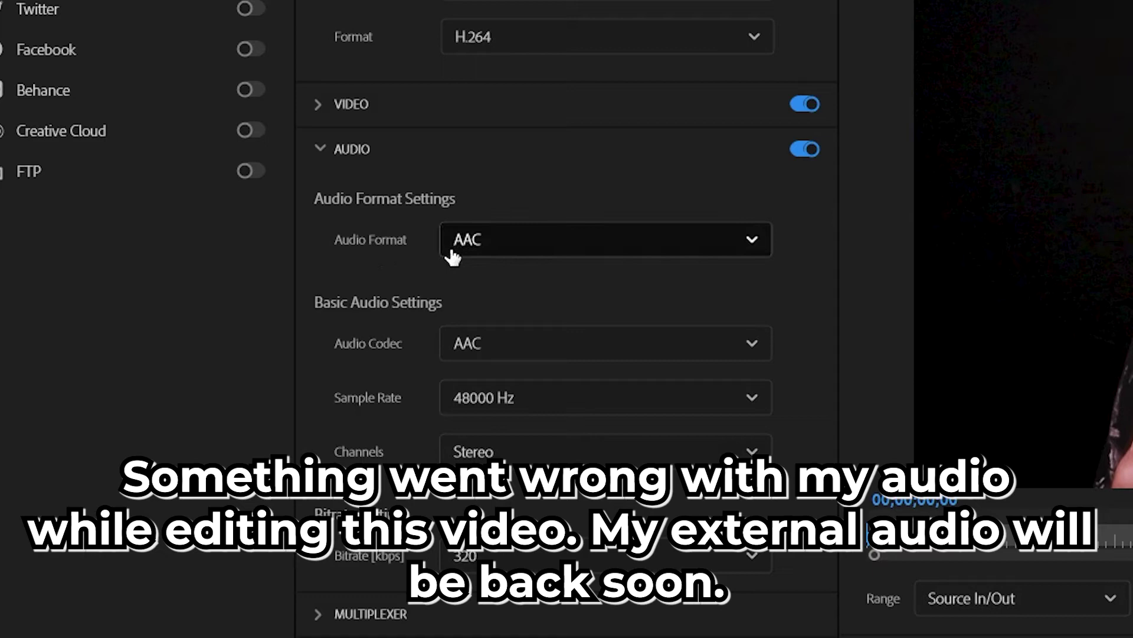
left_click(504, 245)
left_click(503, 245)
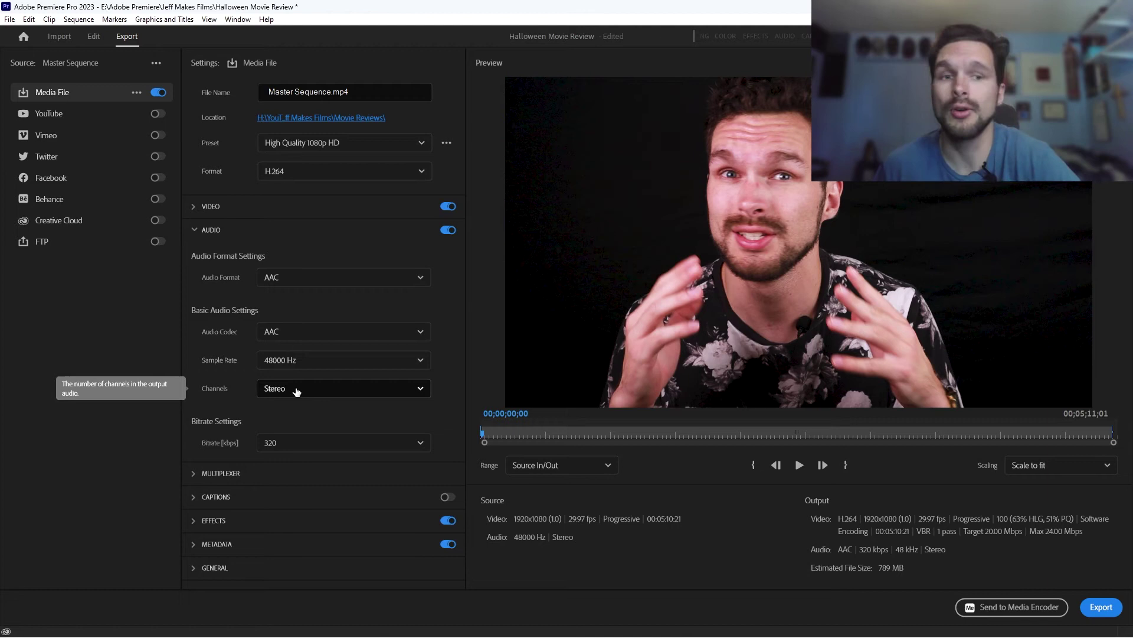
Review the metadata, video and audio sections of the H.264 1080p export settings.
left_click(217, 543)
left_click(210, 230)
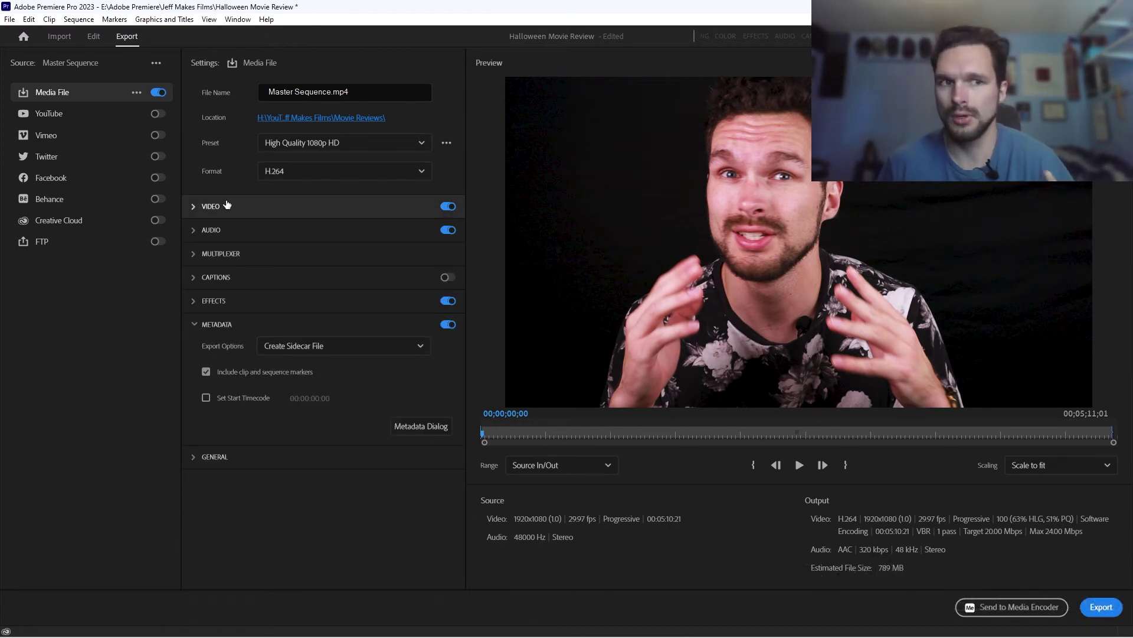
left_click(227, 206)
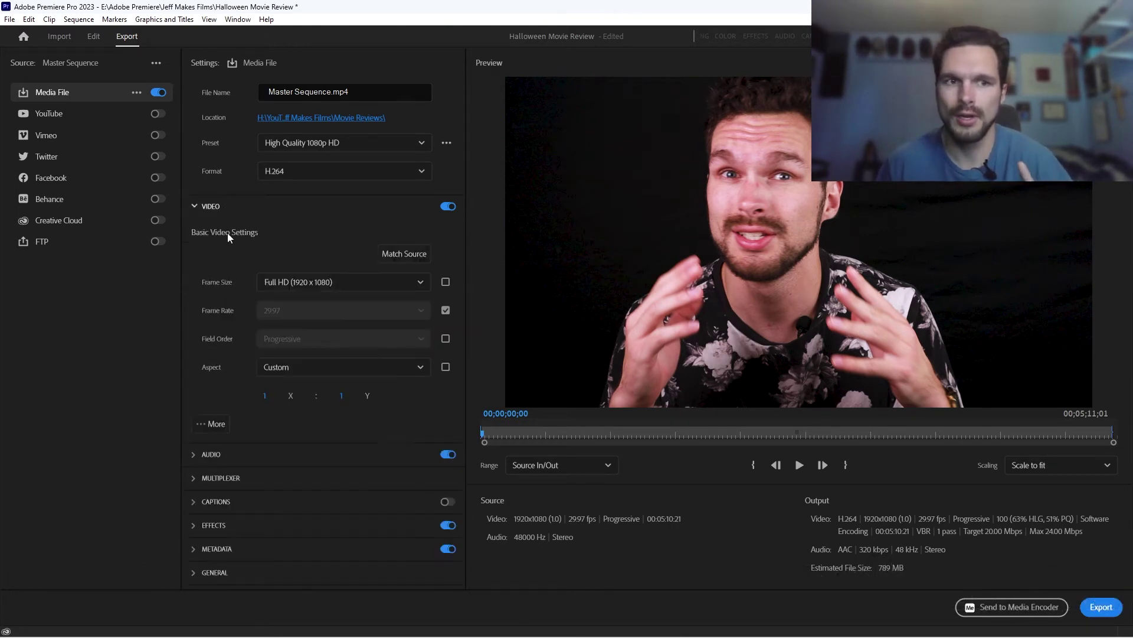
left_click(211, 454)
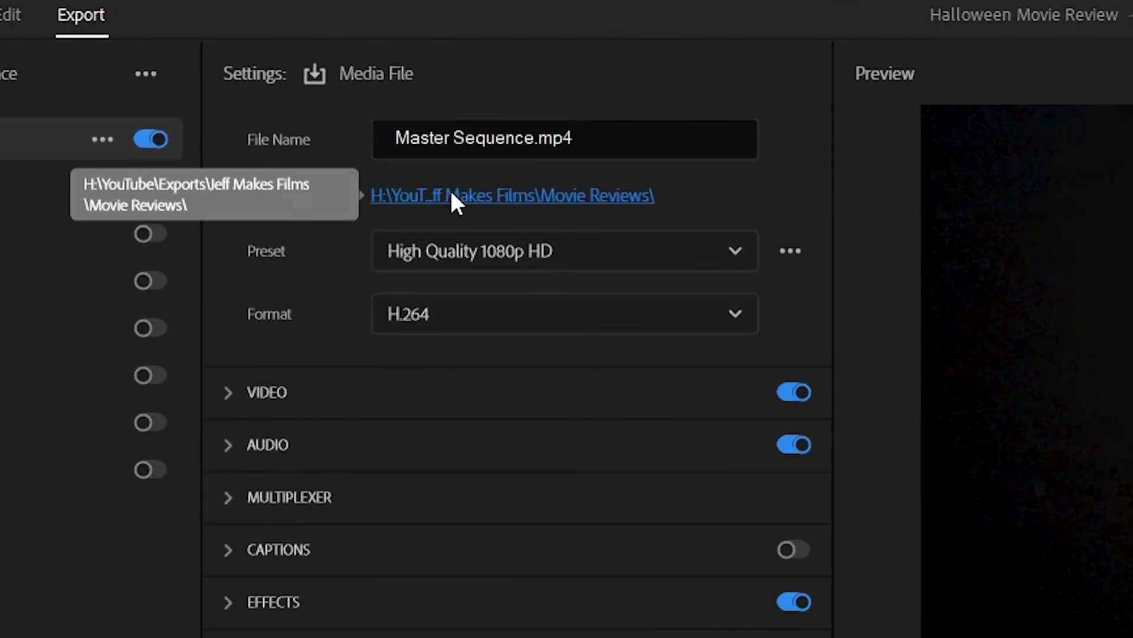
Pick H:\YouTube\Exports\Jeff Makes Films as the new export save location.
left_click(451, 195)
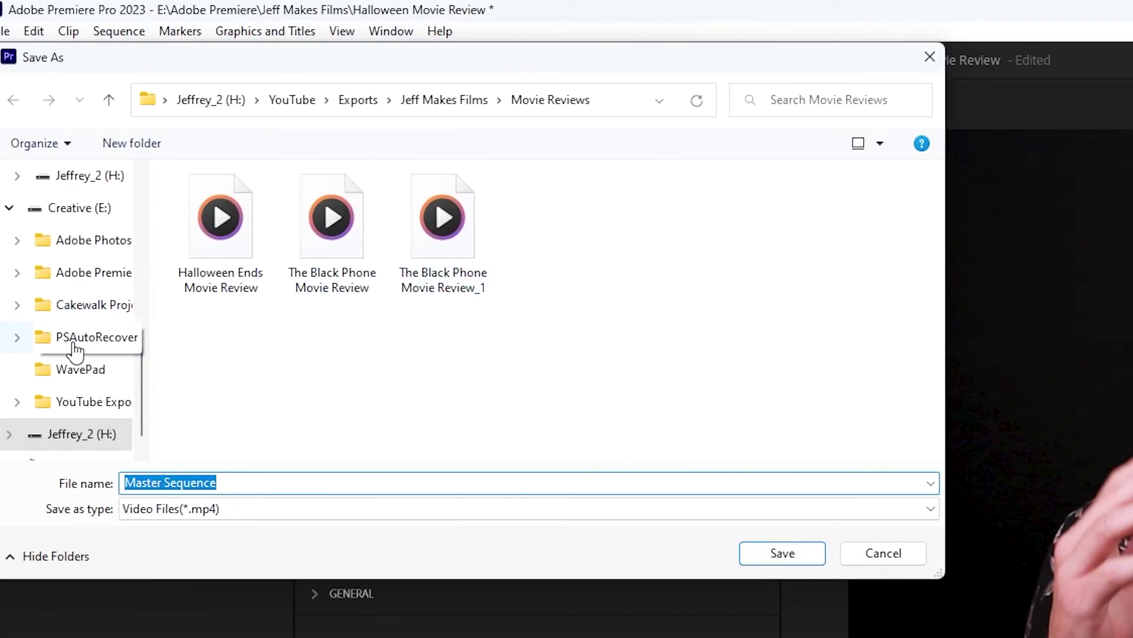
scroll(76, 349, "up", 4)
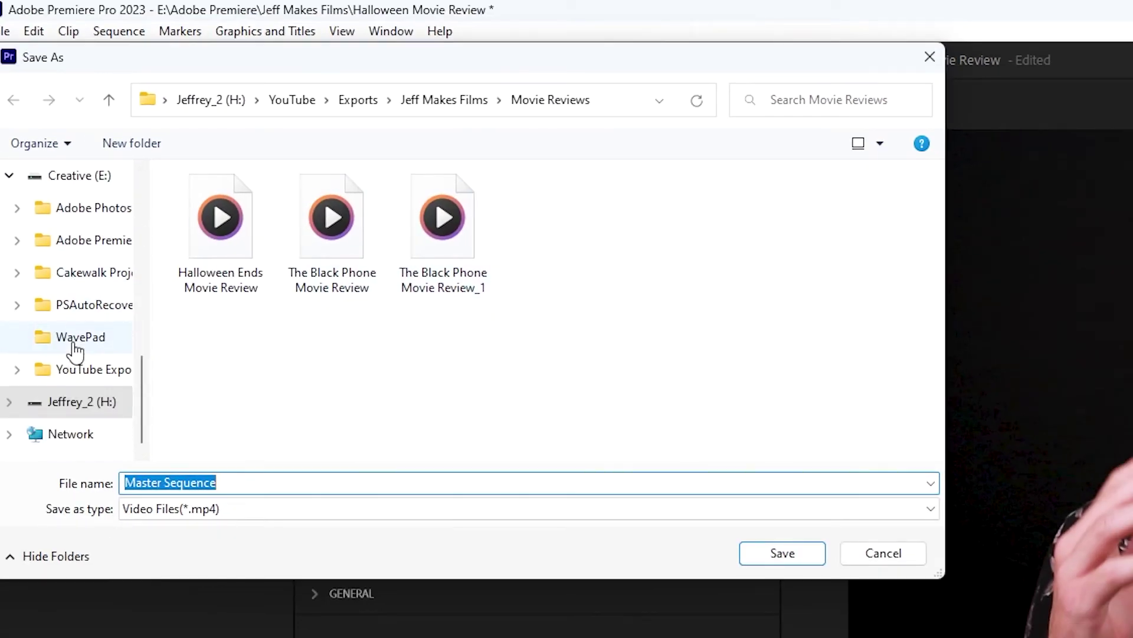
scroll(80, 382, "down", 5)
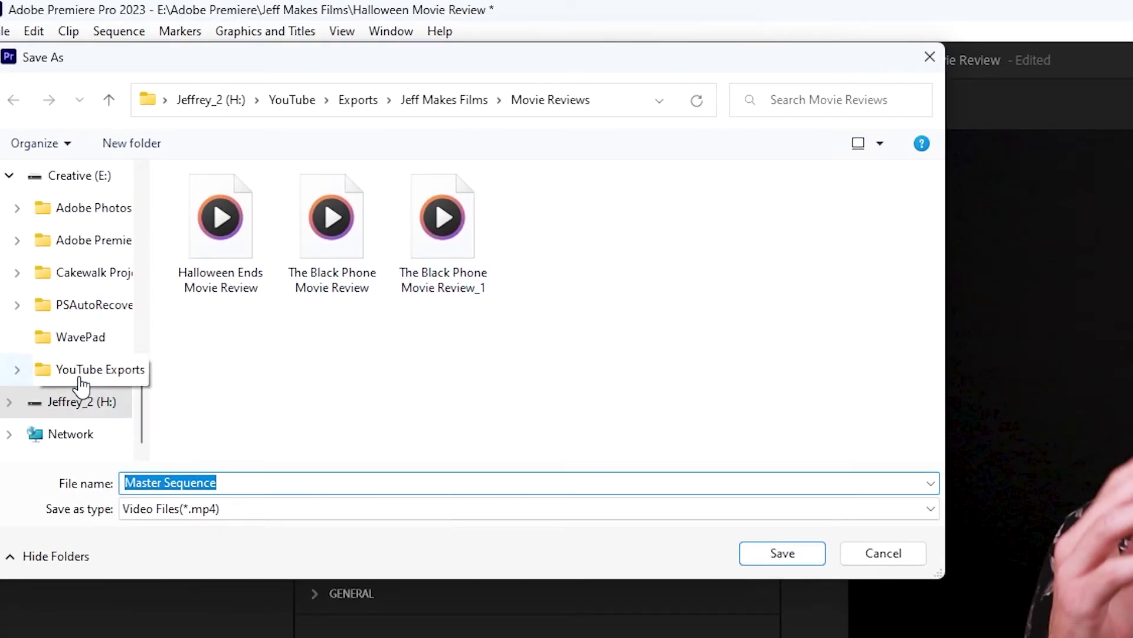
left_click(106, 407)
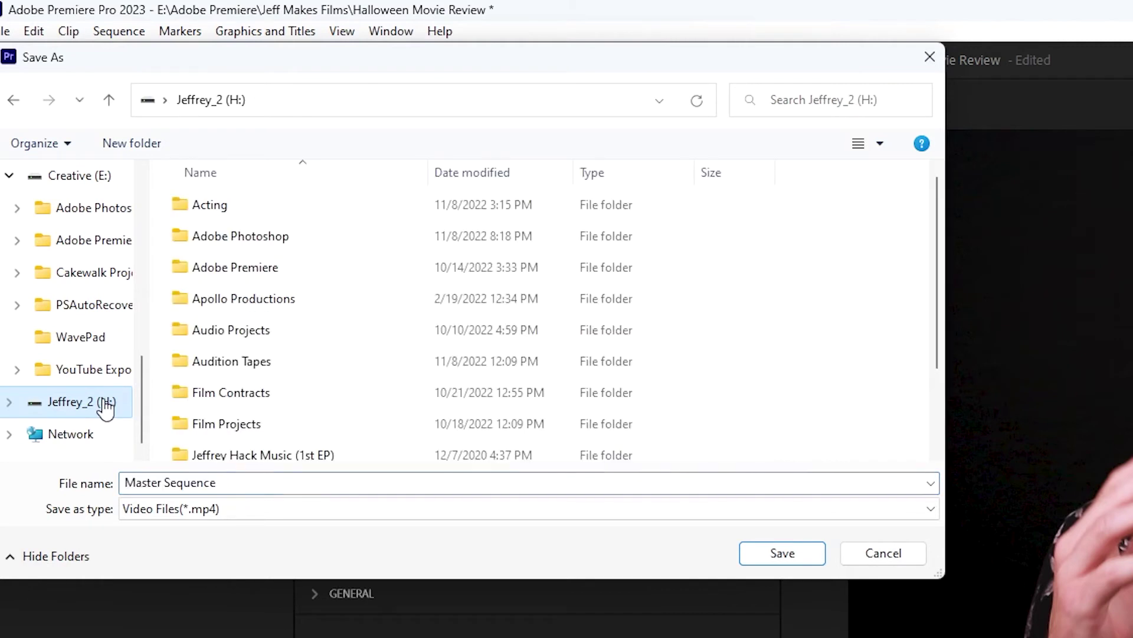
scroll(409, 387, "down", 2)
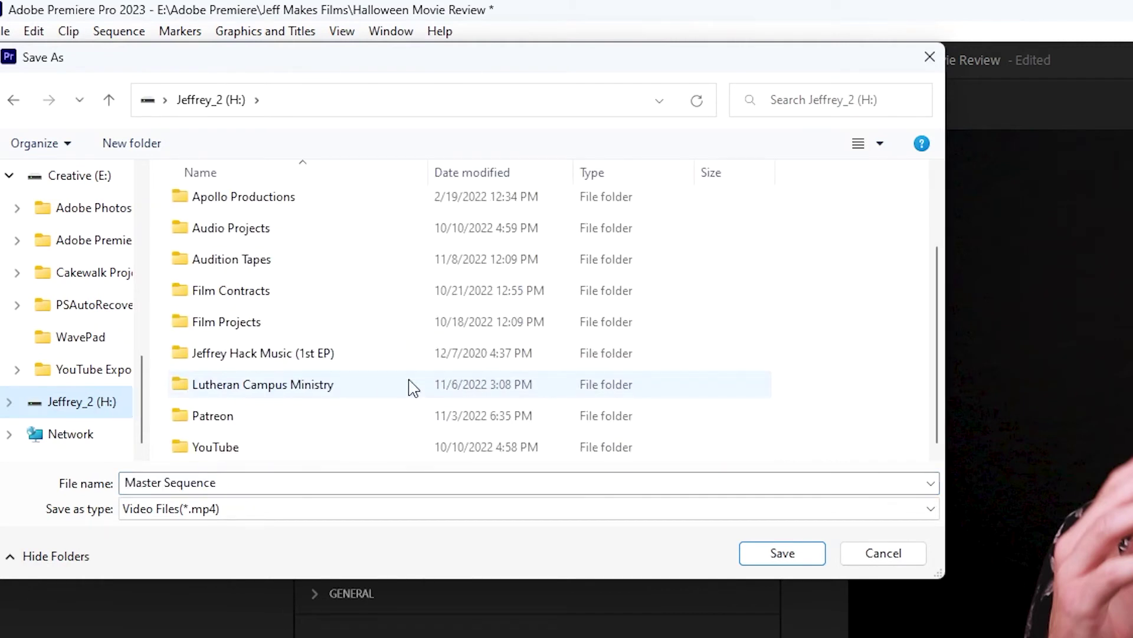
double_click(274, 452)
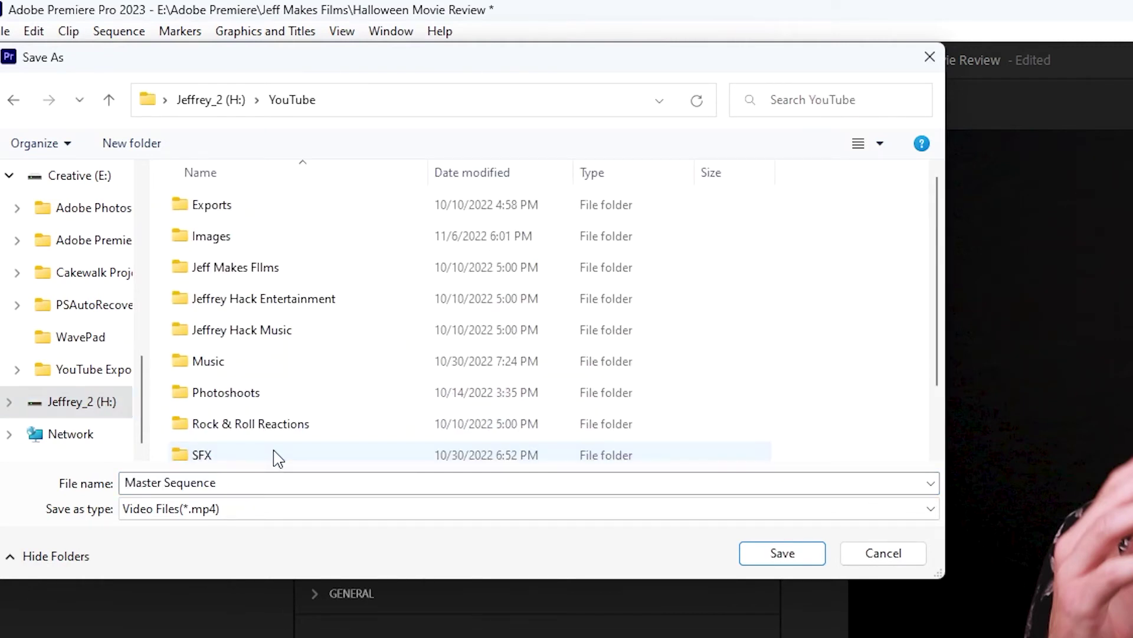
double_click(281, 217)
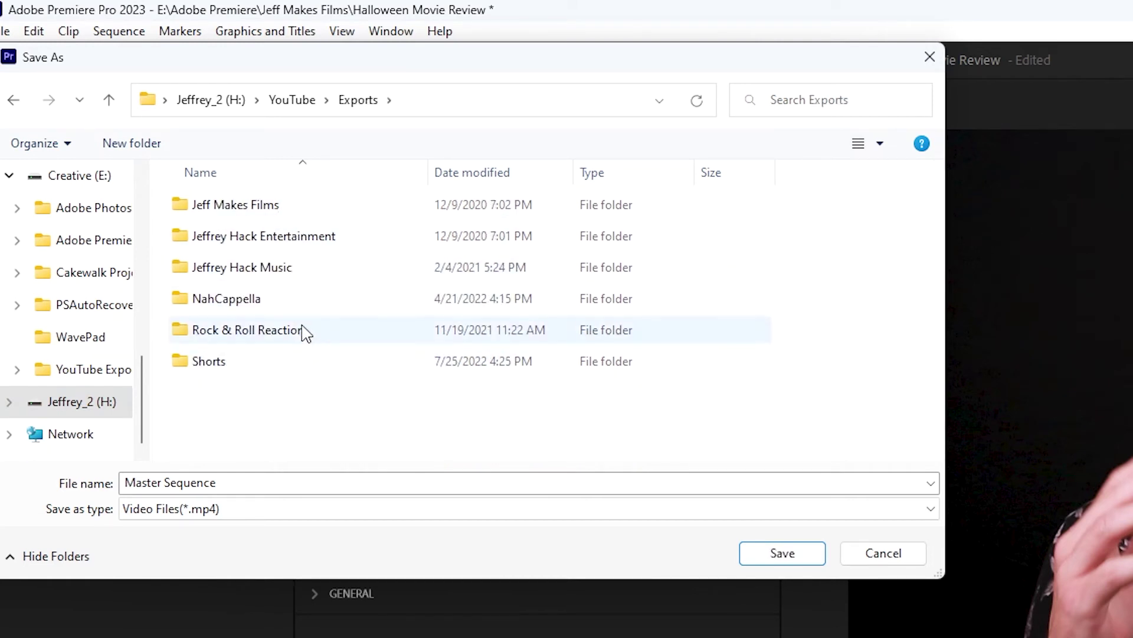
double_click(307, 204)
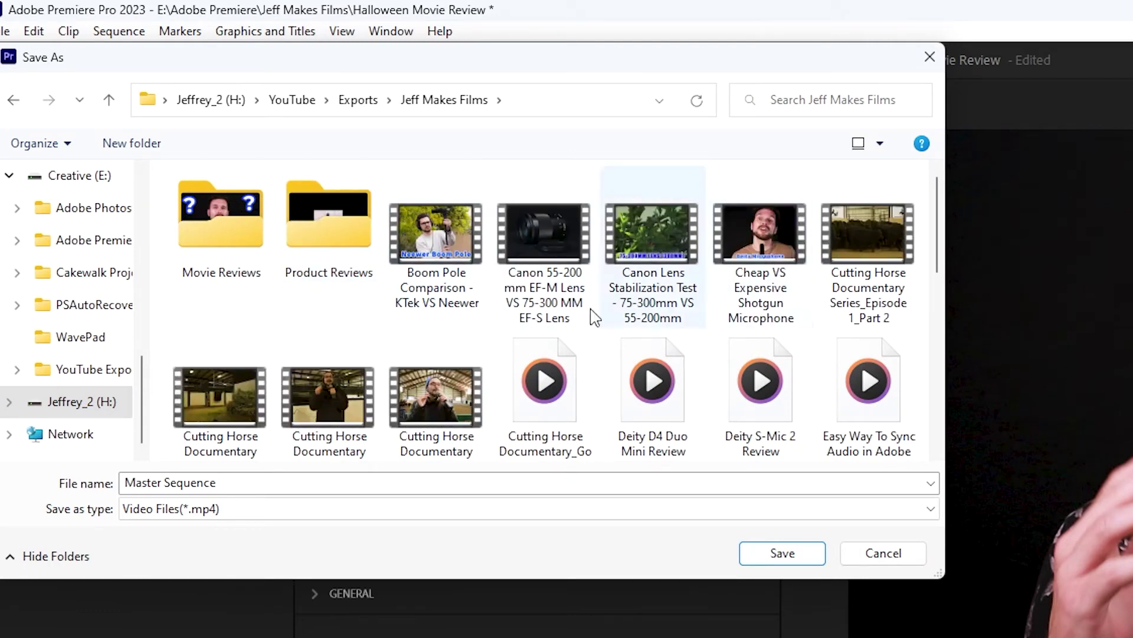
scroll(522, 376, "down", 10)
scroll(614, 381, "up", 10)
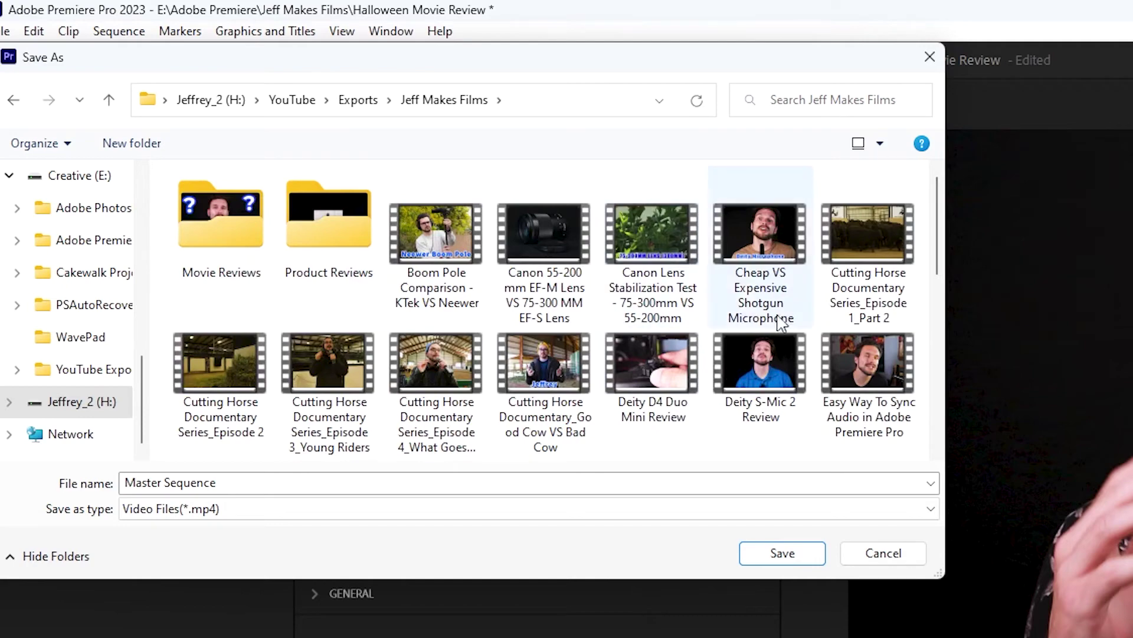
Rename the export file to 'Example Video' and save it to the Jeff Makes Films folder.
left_click(373, 480)
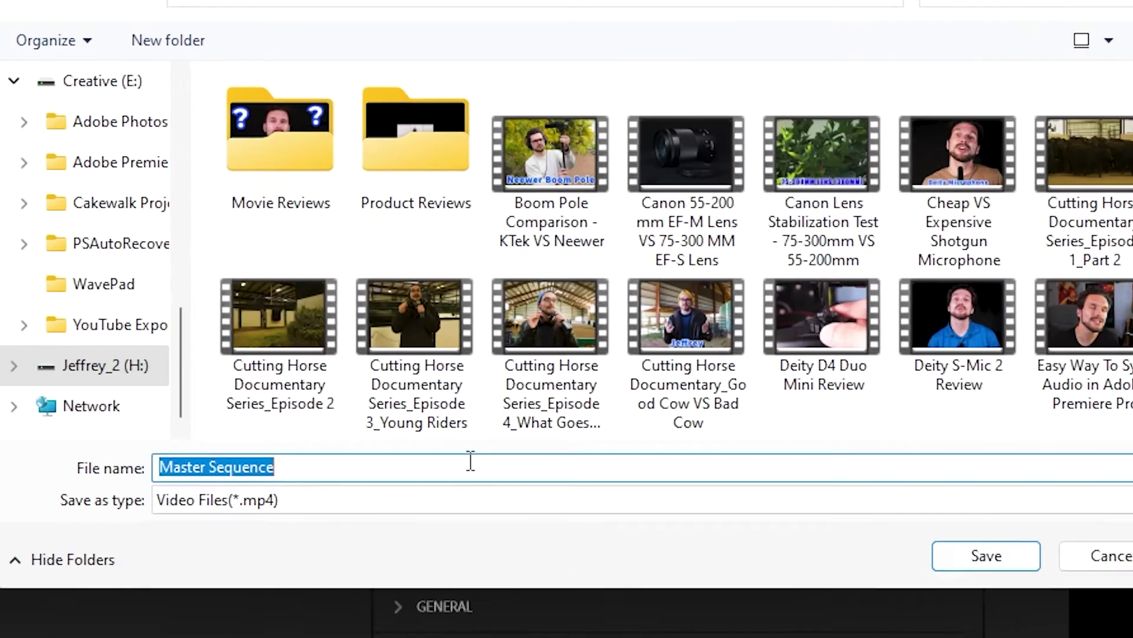
type("Example")
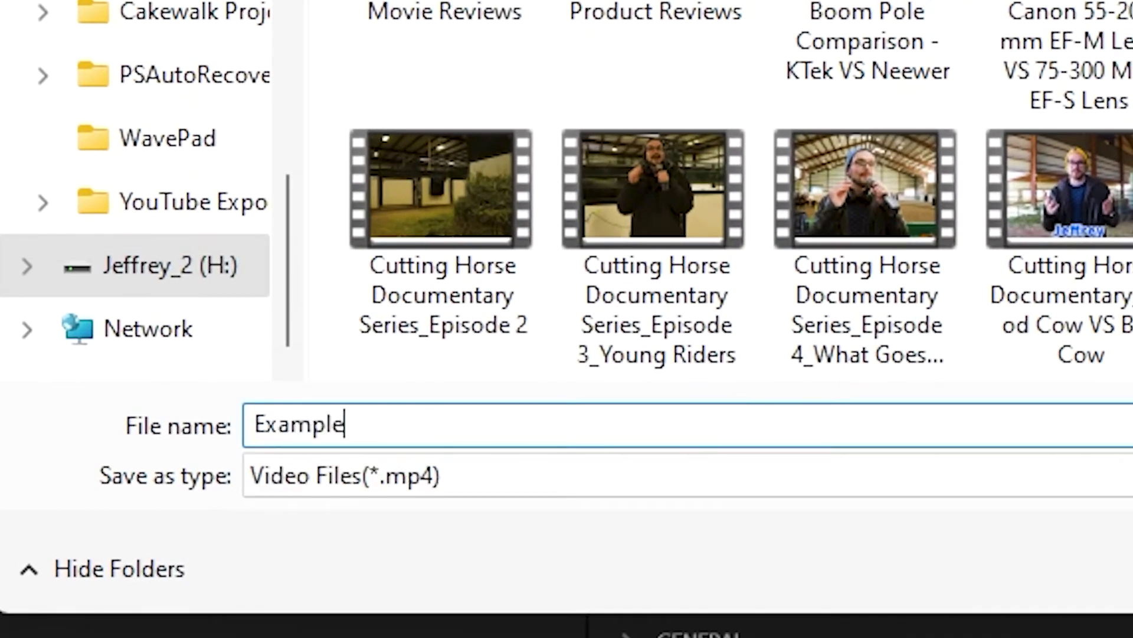
type(" Video")
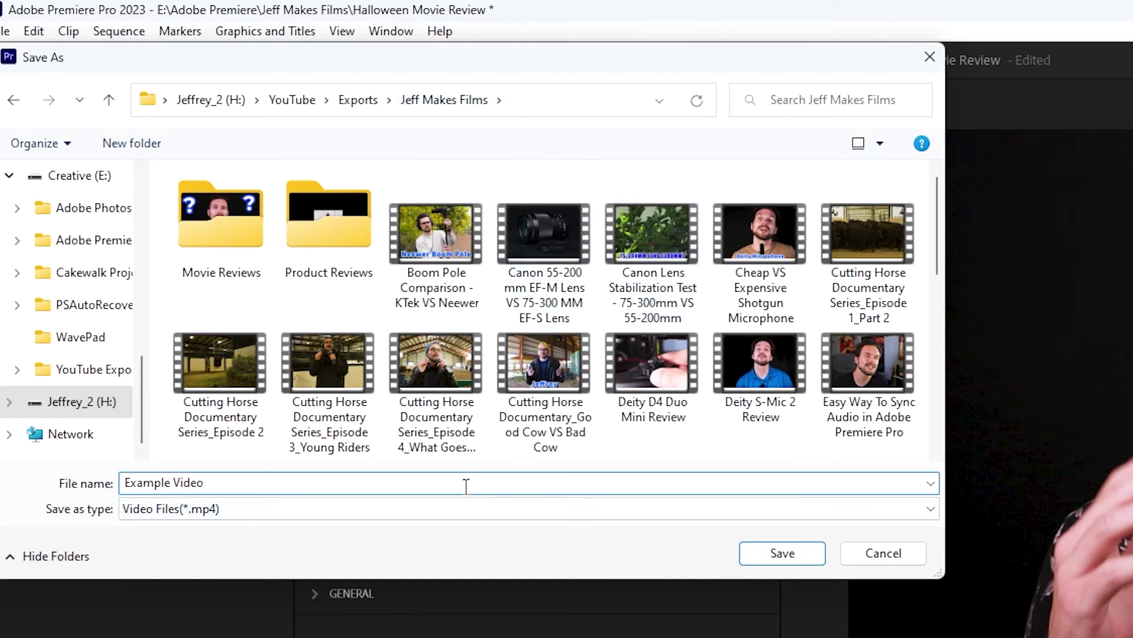
left_click(800, 560)
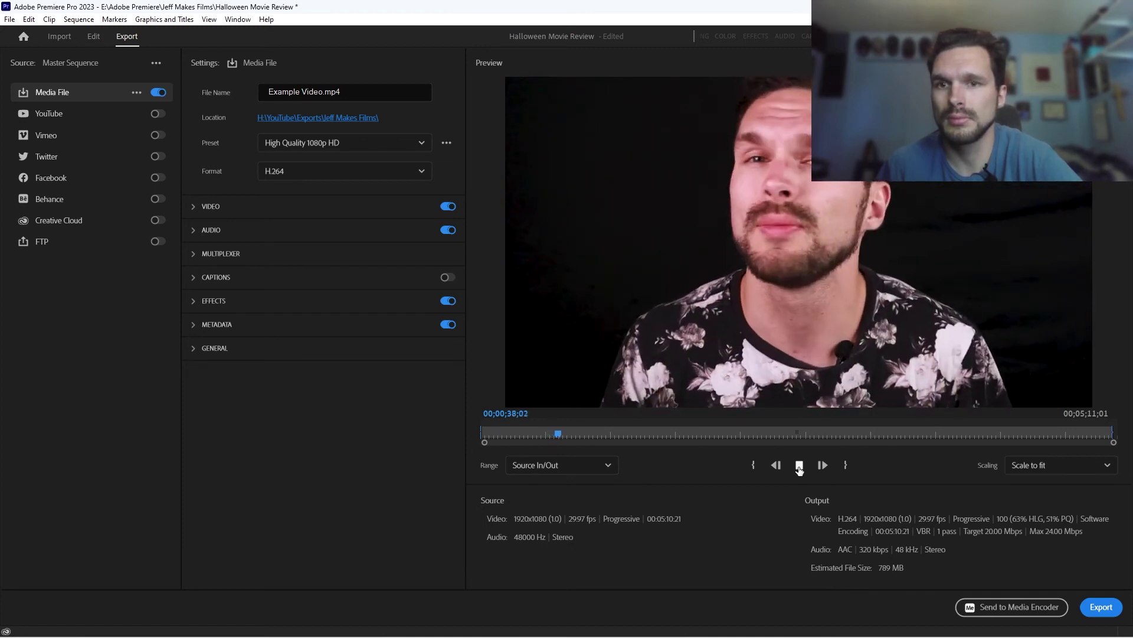
left_click(799, 466)
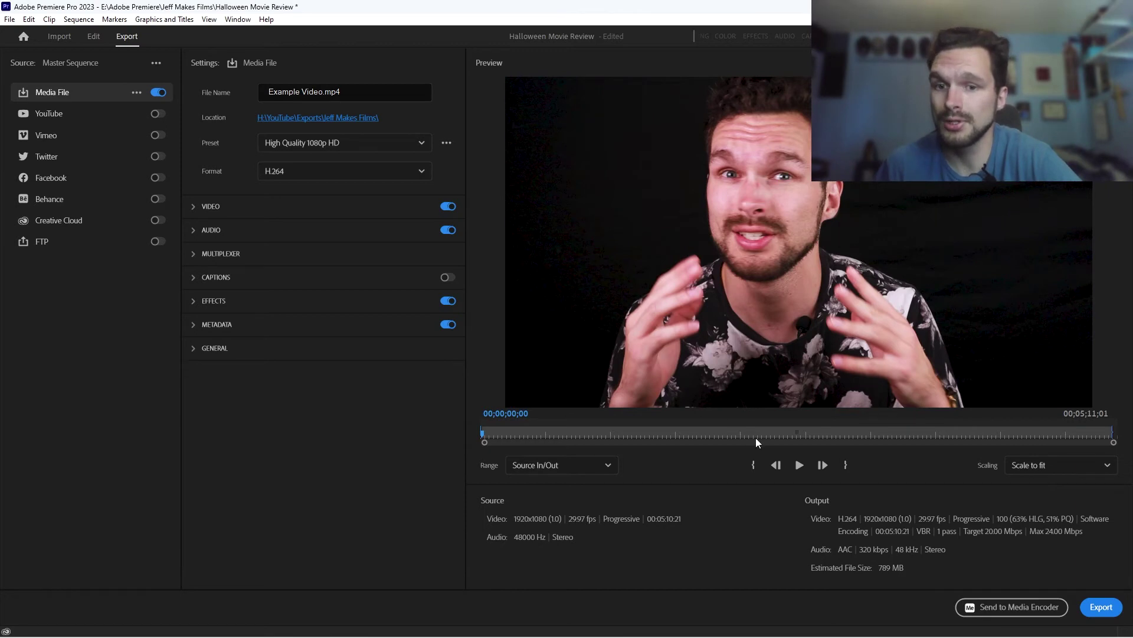
left_click(812, 434)
left_click_drag(1112, 434, 343, 436)
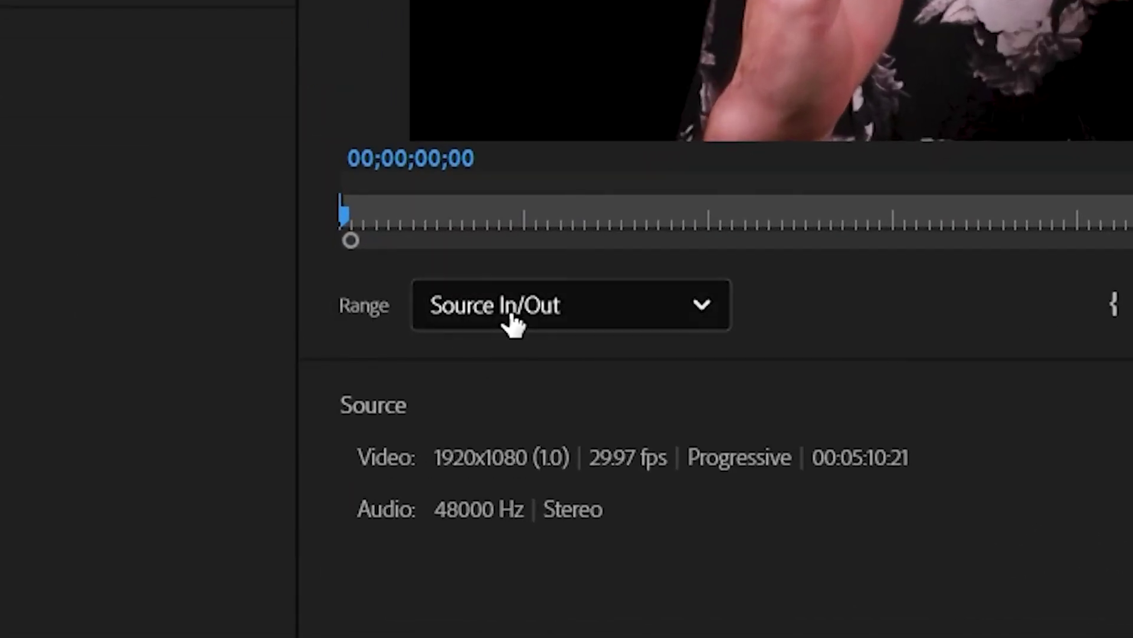
Confirm the Source In/Out export range and Scale to fit scaling.
left_click(538, 468)
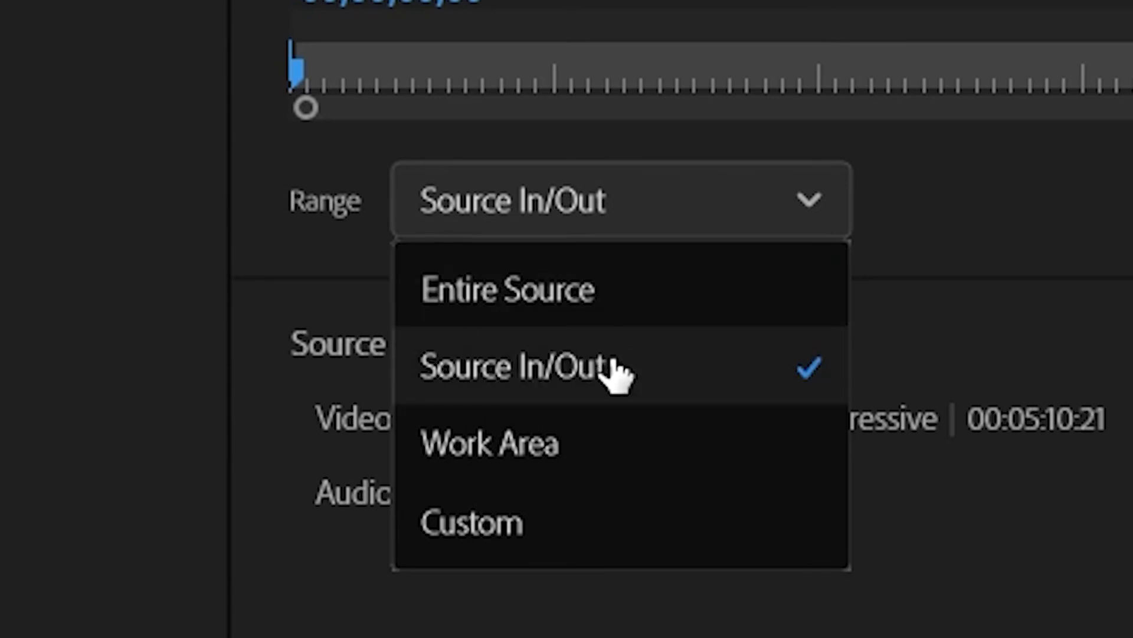
left_click(592, 377)
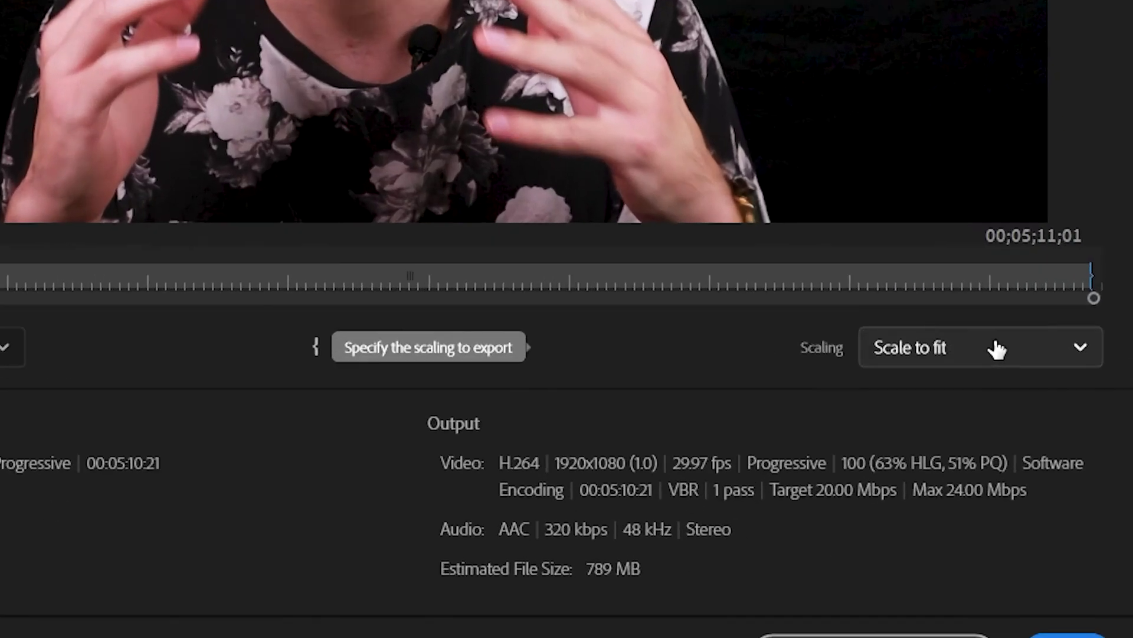
left_click(1066, 466)
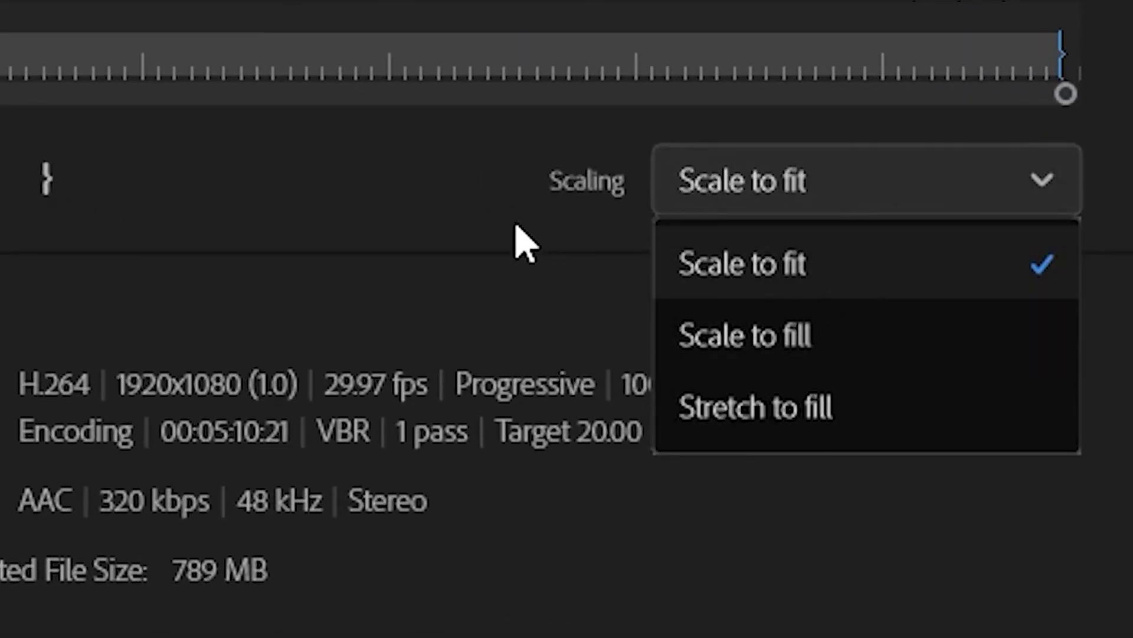
left_click(481, 260)
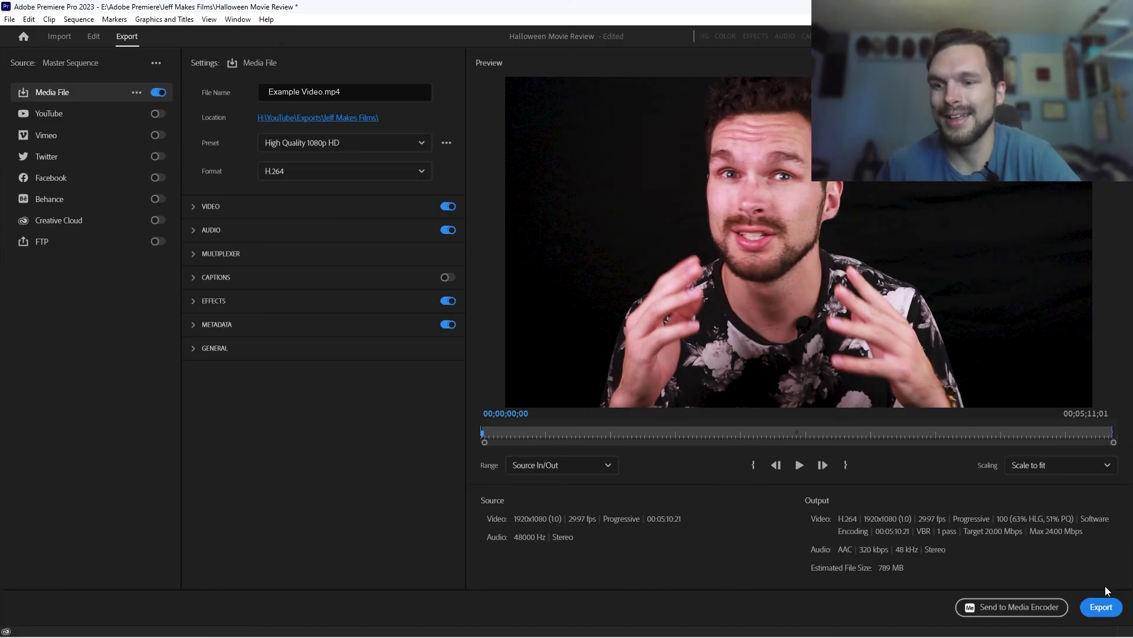
Start the export, then open File Explorer on the Jeffrey_2 (H:) drive.
left_click(1104, 609)
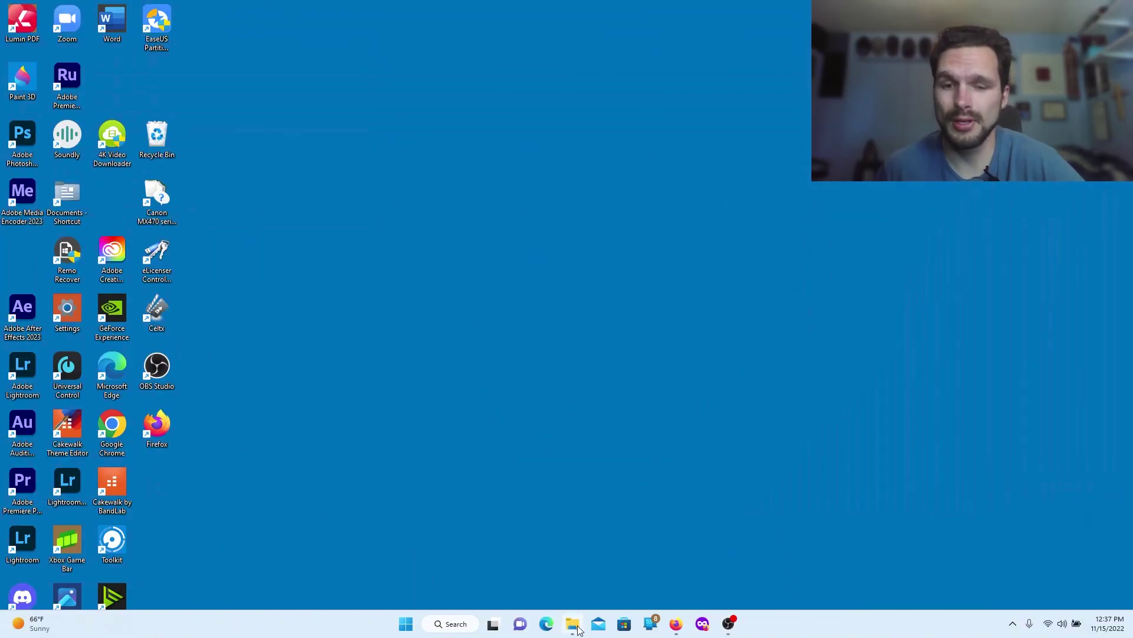
left_click(573, 625)
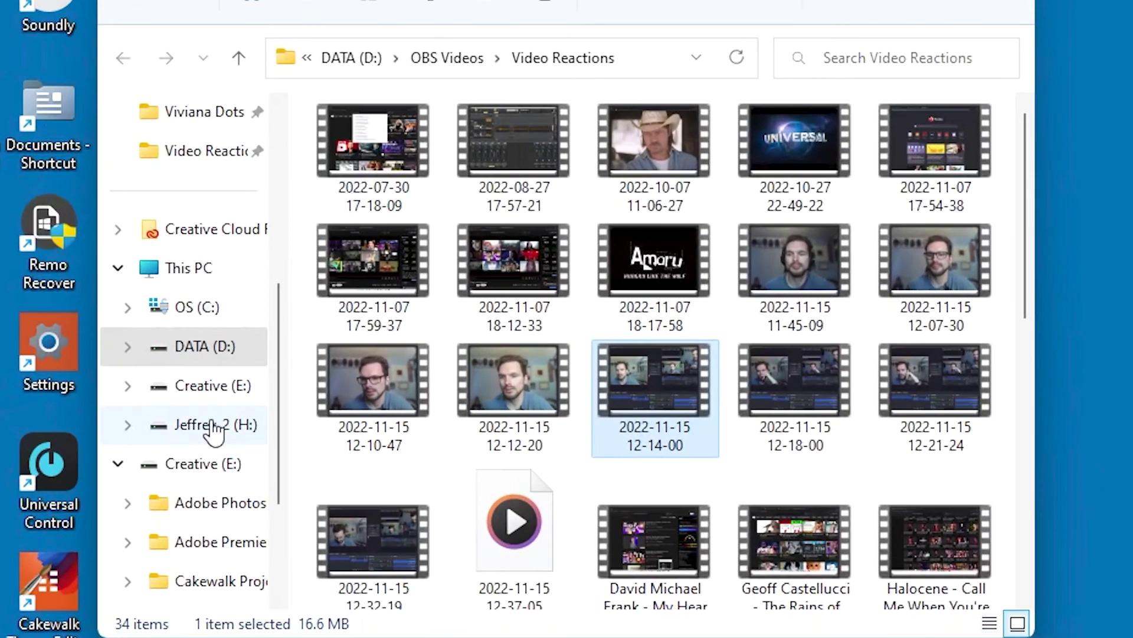
left_click(146, 349)
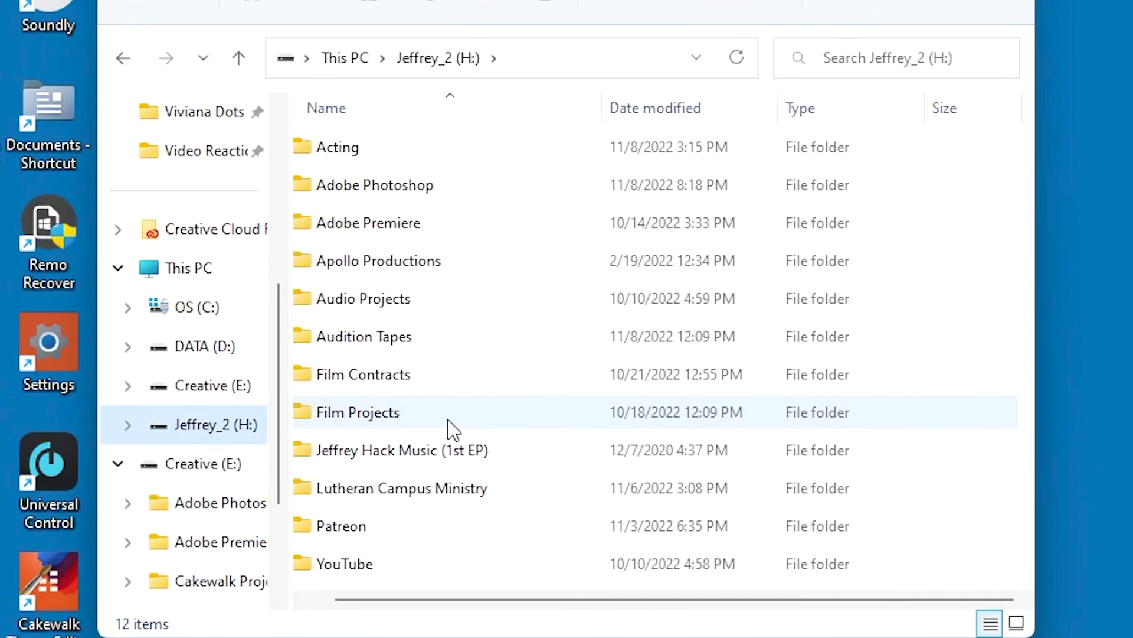
Browse to YouTube > Exports > Jeff Makes Films and select the 745 MB Example Video file.
double_click(392, 568)
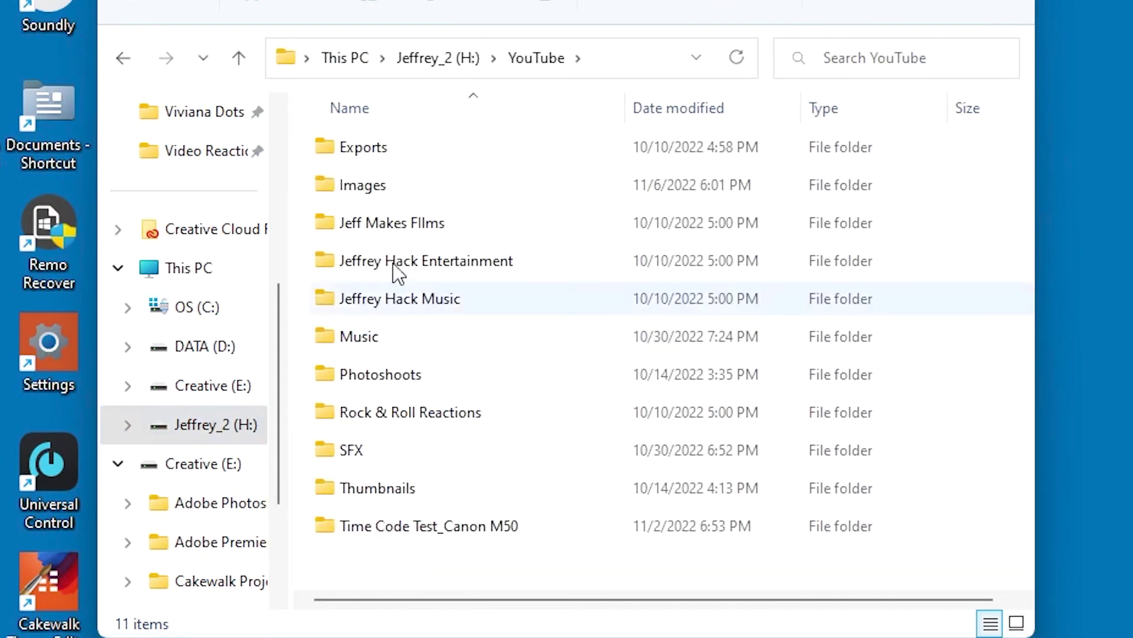
double_click(415, 149)
double_click(418, 155)
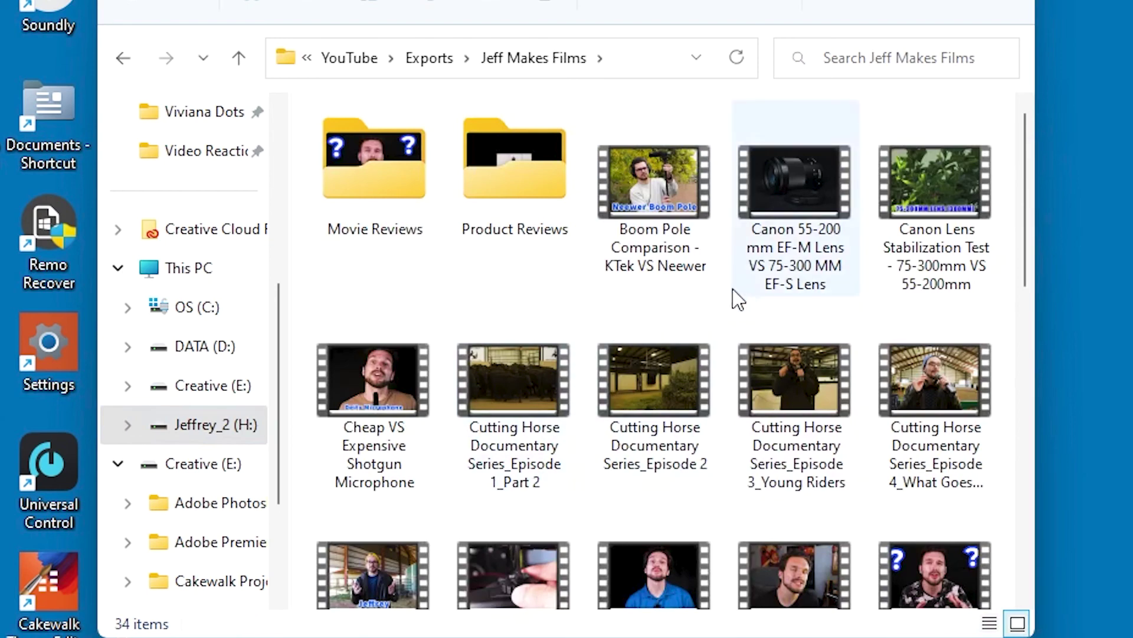
scroll(712, 366, "down", 6)
scroll(704, 392, "down", 5)
scroll(702, 394, "up", 6)
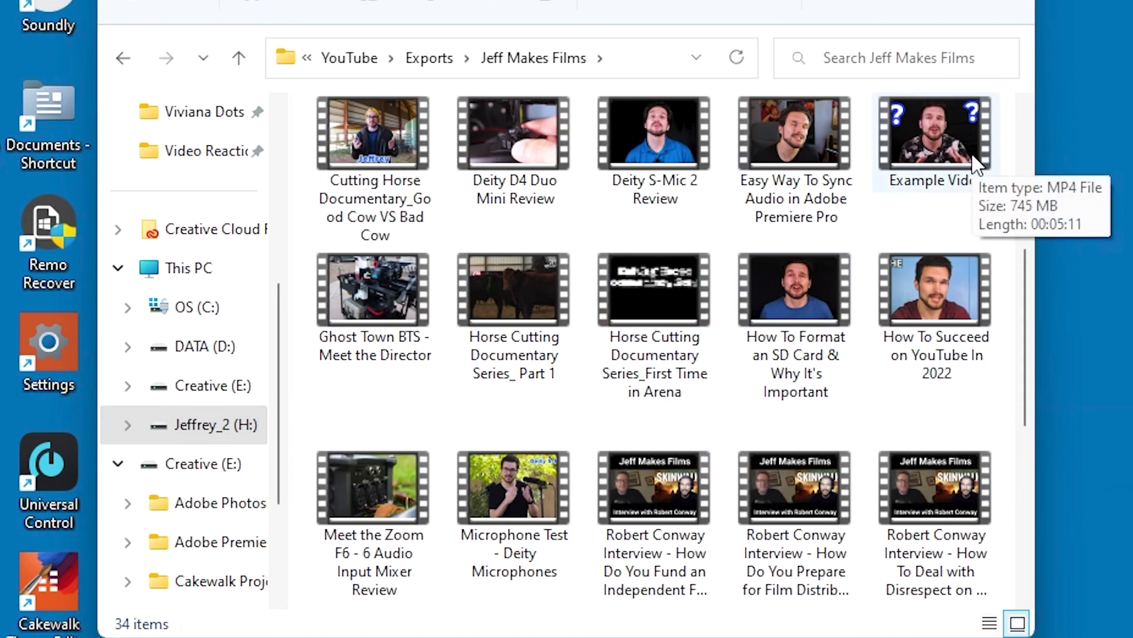
left_click(925, 126)
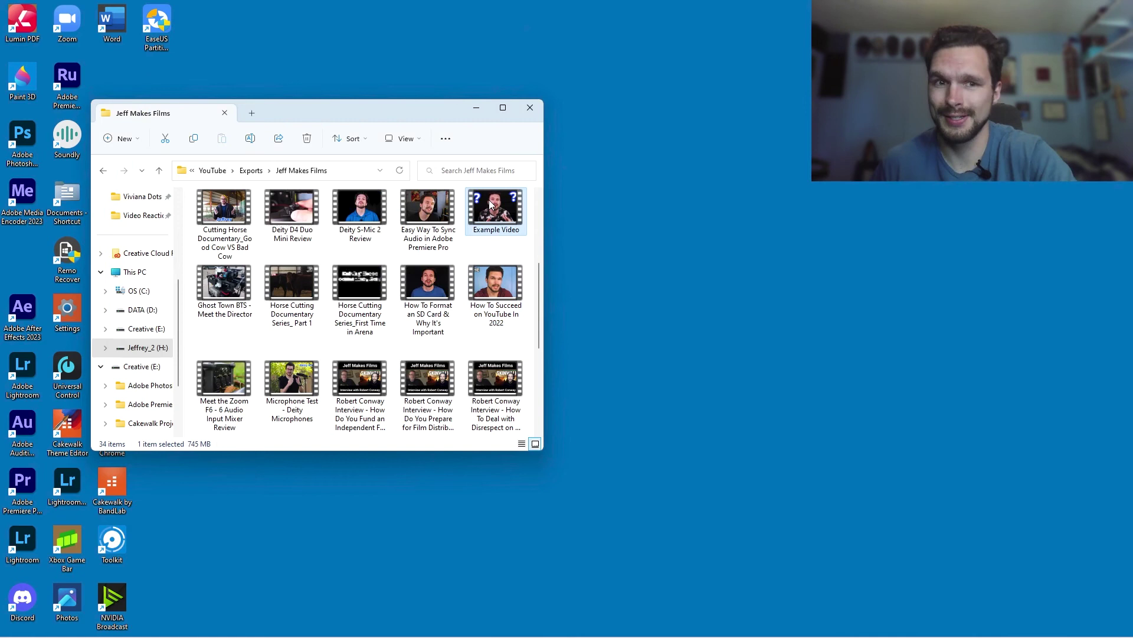
Delete the Example Video file, leaving 33 items in the Jeff Makes Films folder.
key("Delete")
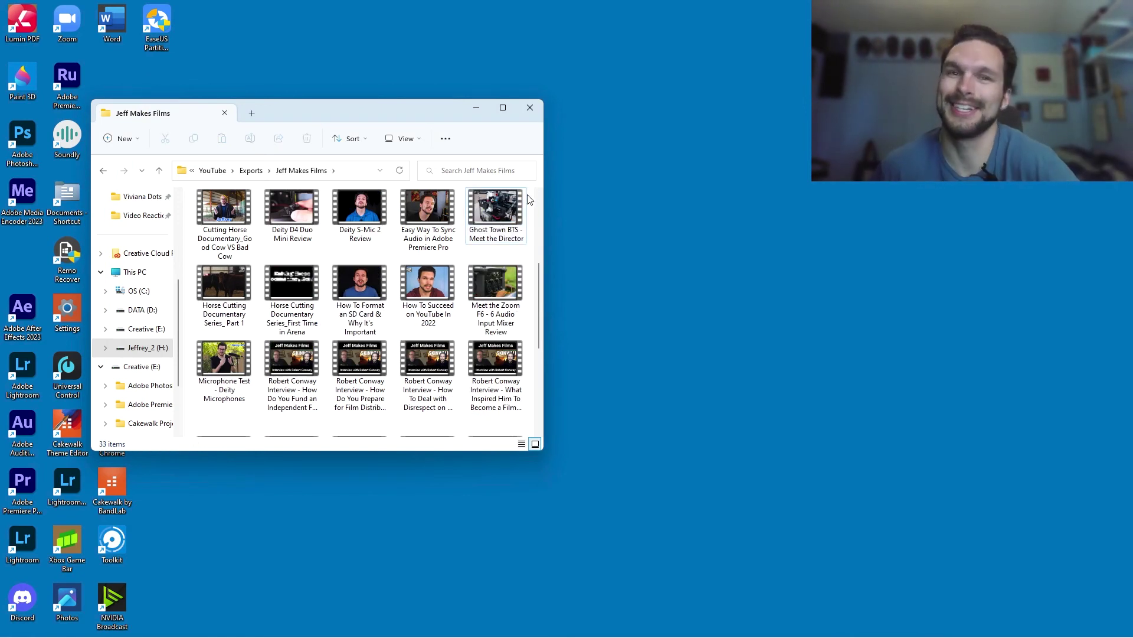